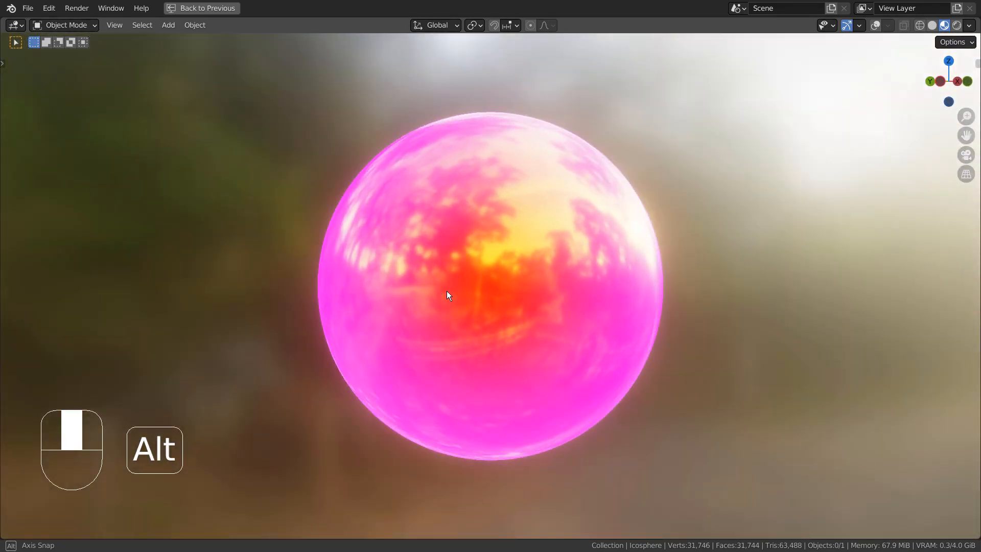
Activate the Material Output of the single Principled BSDF setup, and place its muted ColorRamp farther away in the enlarged node editor.
key(ctrl+space)
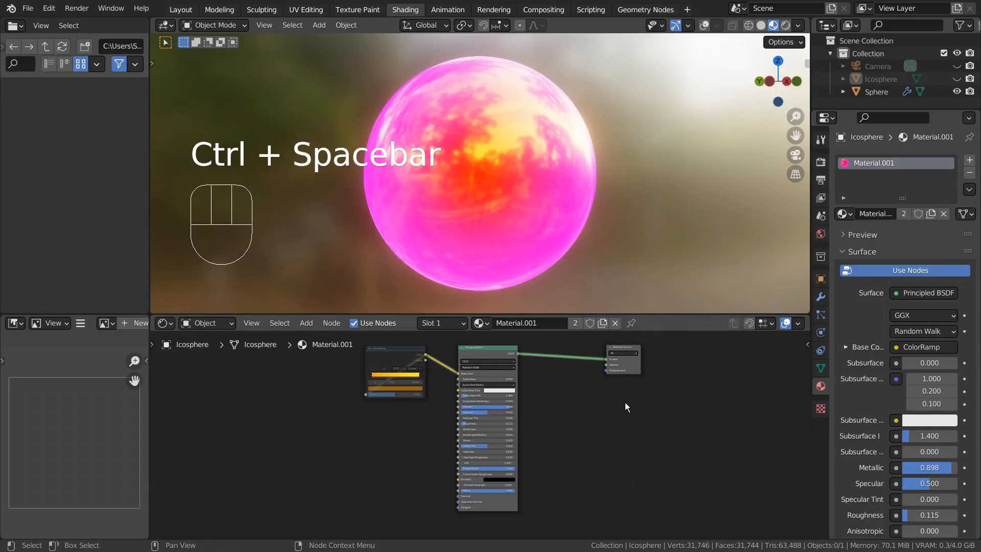
click(606, 427)
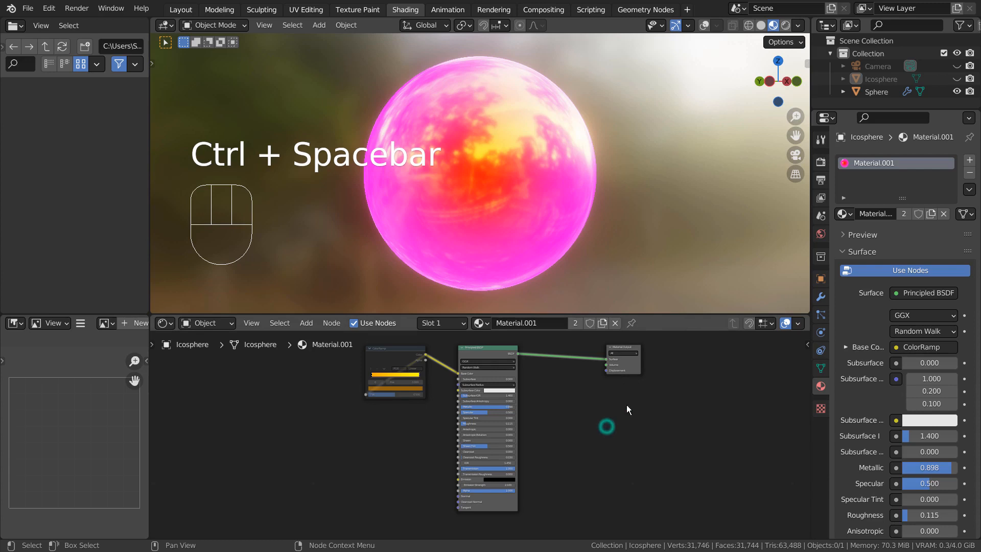
click(631, 343)
key(ctrl+space)
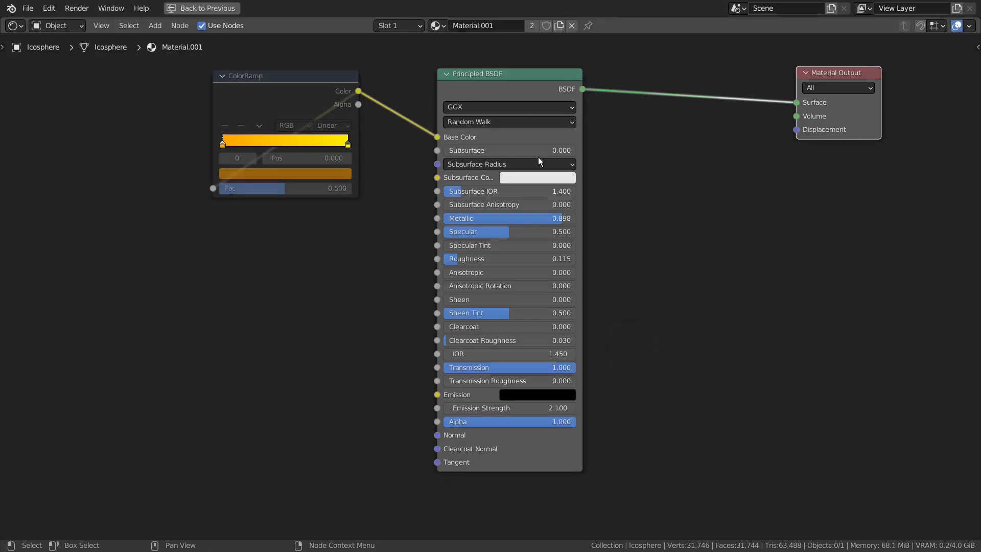
drag(266, 78, 179, 83)
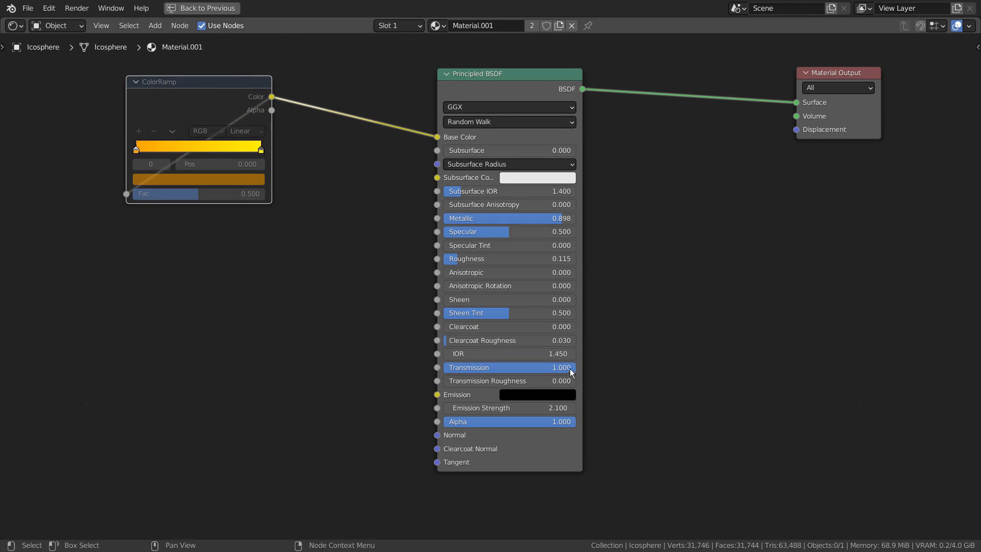
Return to the split layout and set the Principled BSDF's Transmission to 1.000.
mouse_move(568, 370)
mouse_down()
mouse_move(506, 370)
mouse_move(574, 361)
mouse_up()
key(ctrl+space)
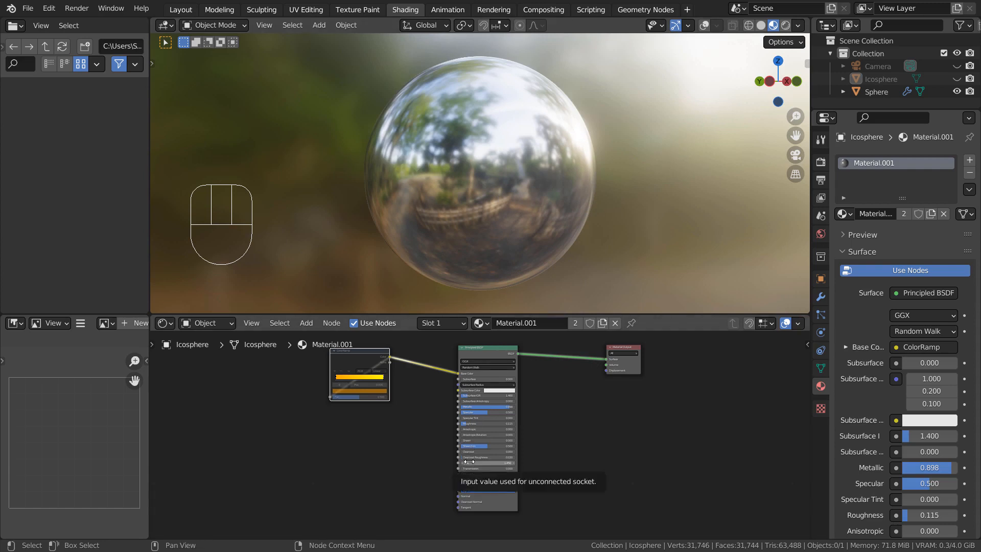
key(ctrl)
drag(472, 468, 528, 468)
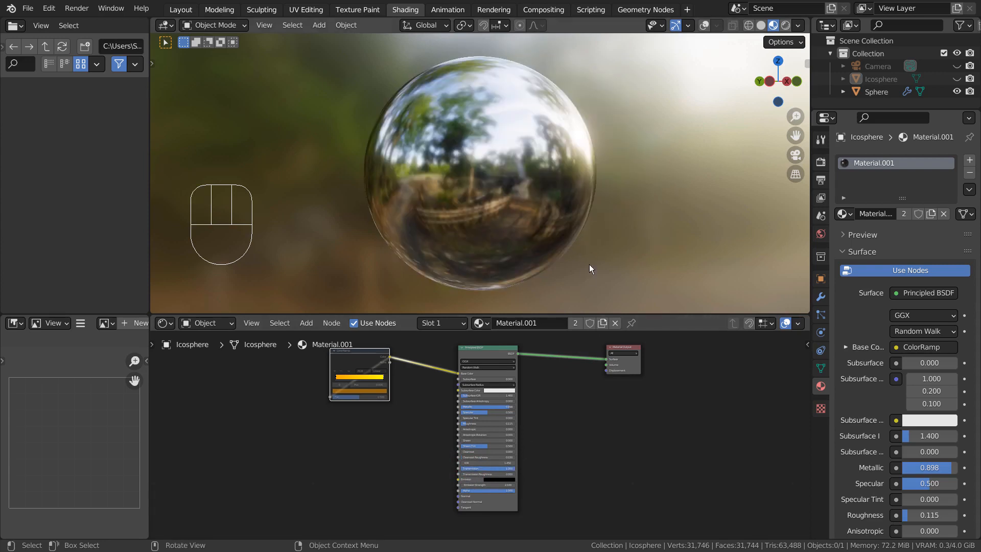
Try disconnecting the ColorRamp and giving the Principled BSDF a plain orange Base Color, and undo the colour change.
scroll(386, 349, up, 3)
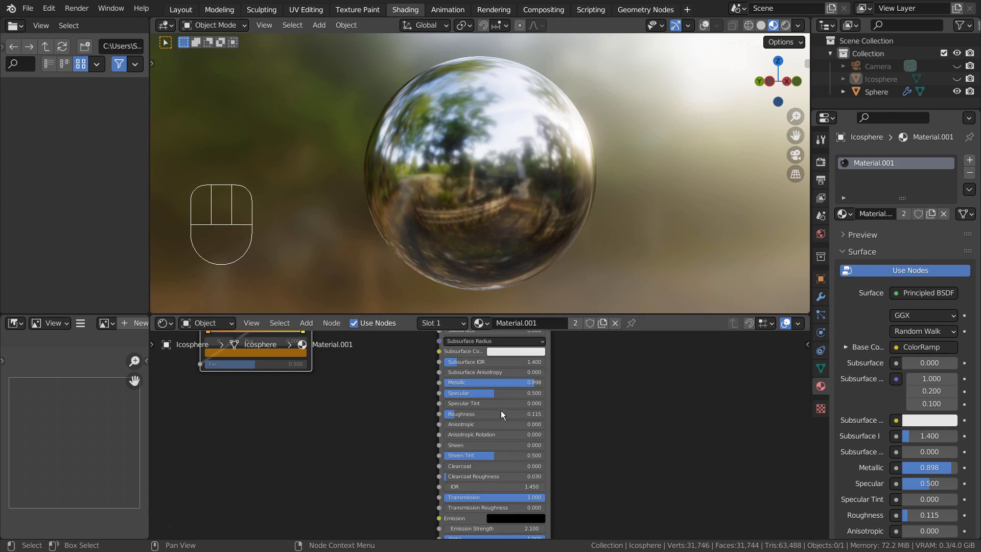
alt+middle_drag(364, 389, 413, 483)
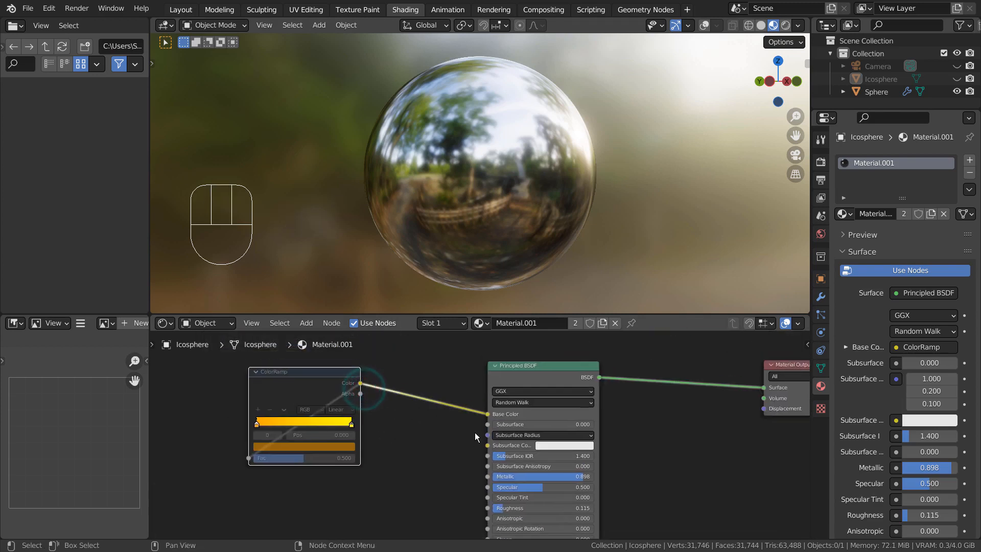
drag(489, 415, 473, 422)
click(556, 413)
click(557, 339)
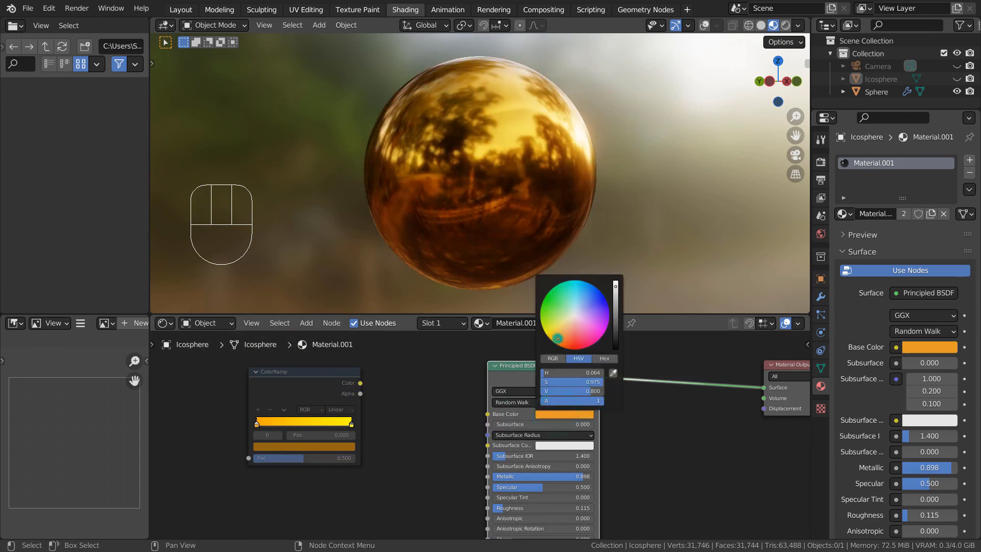
key(ctrl+z)
key(ctrl+z)
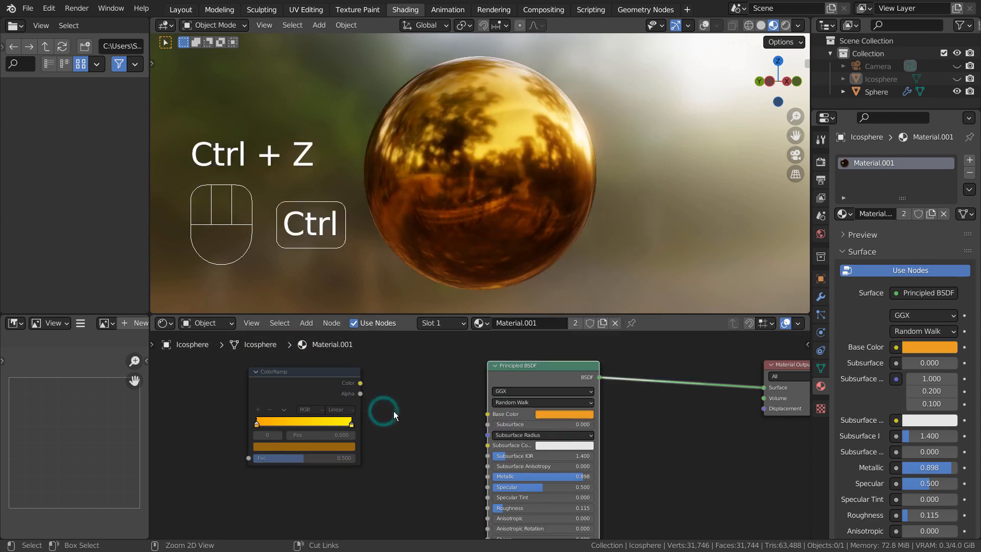
Connect the ColorRamp's Color output to the Principled BSDF's Base Color and unmute the ColorRamp.
drag(360, 383, 488, 414)
key(m)
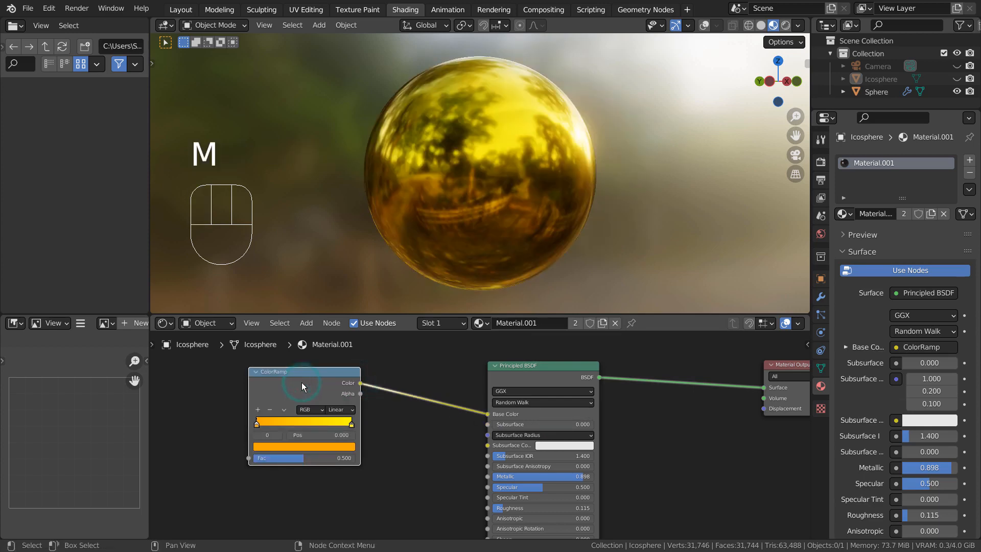
Try green as the colour of the ColorRamp's last stop, and undo the change.
mouse_move(491, 218)
alt+middle_down()
mouse_move(600, 214)
mouse_move(459, 217)
mouse_move(494, 224)
alt+middle_up()
click(352, 424)
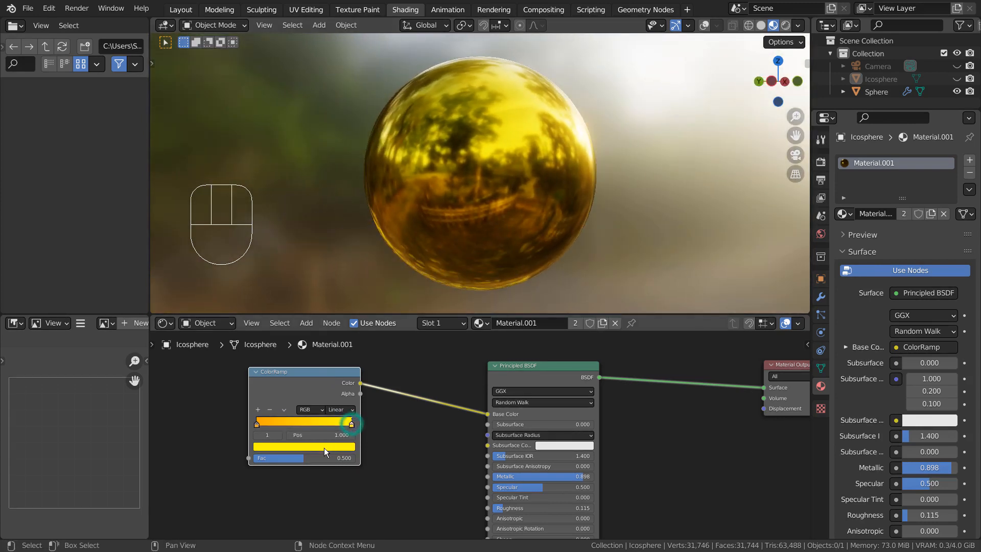
click(324, 447)
mouse_move(276, 319)
mouse_down()
mouse_move(276, 376)
mouse_move(312, 371)
mouse_move(286, 319)
mouse_move(268, 332)
mouse_up()
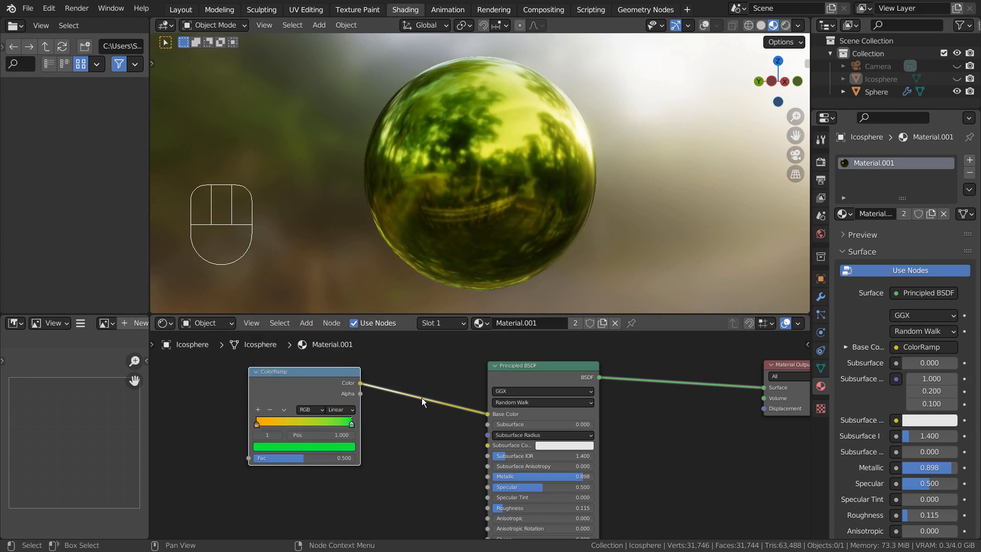
key(ctrl+z)
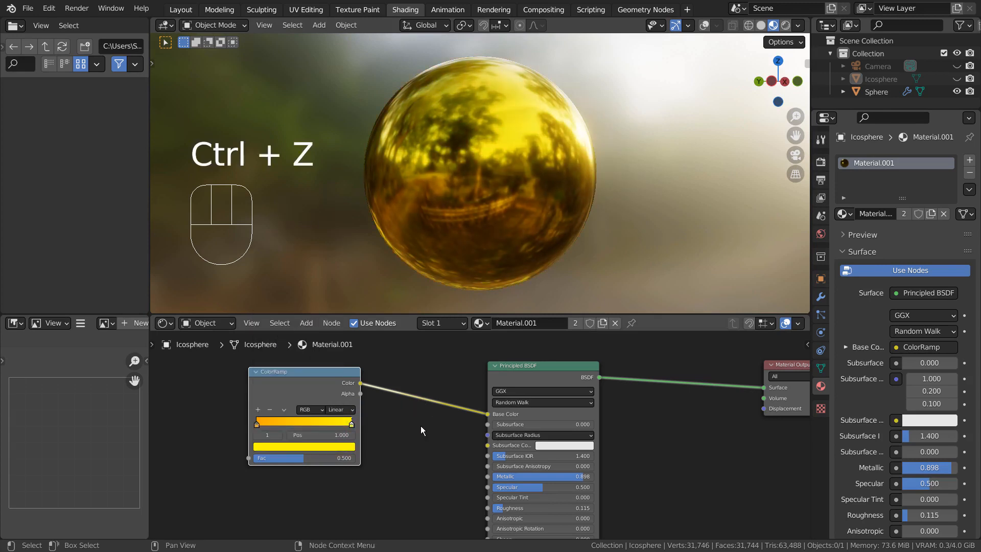
Select the sphere, activate the Material Output of the Mix Shader setup, and show its nodes in the enlarged node editor.
alt+drag(670, 449, 623, 425)
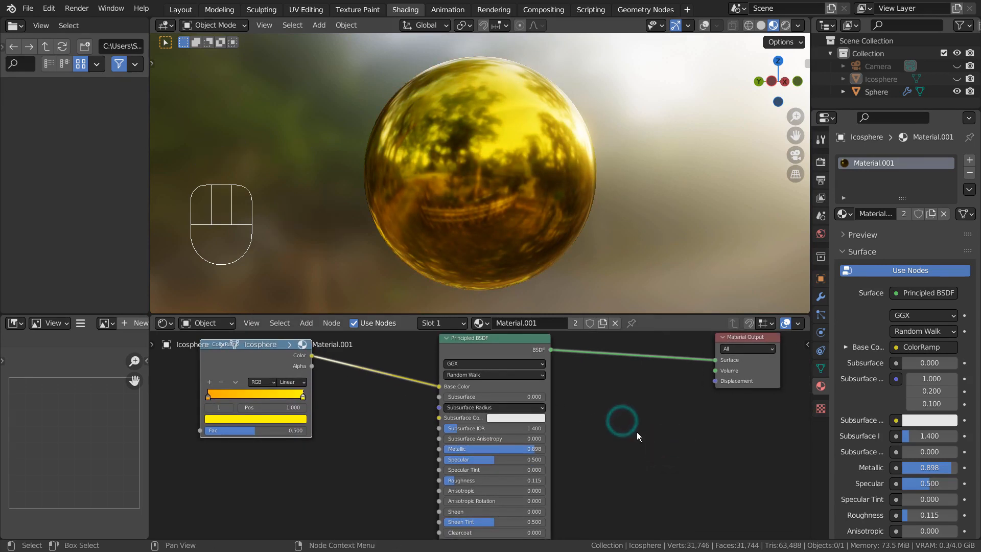
click(560, 192)
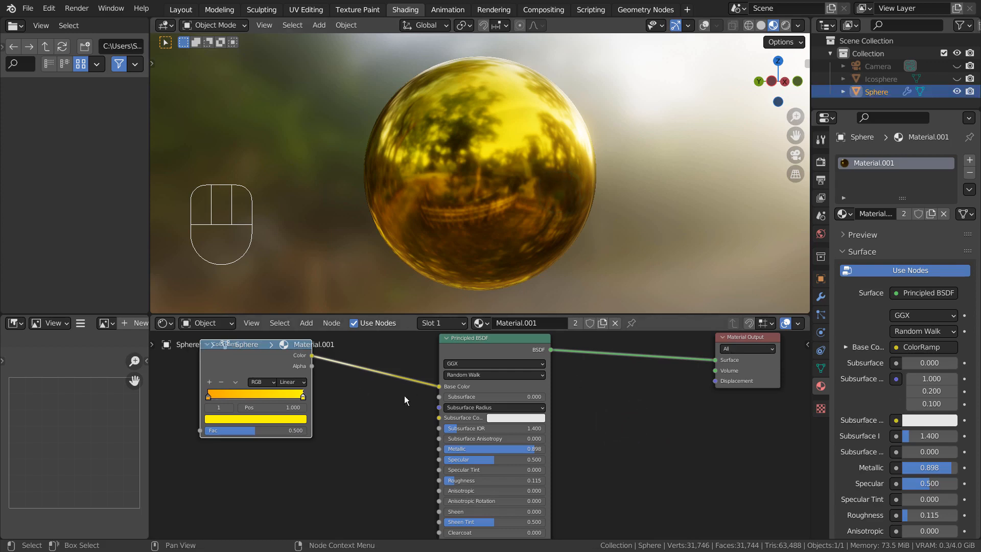
scroll(568, 421, down, 3)
alt+drag(616, 476, 591, 377)
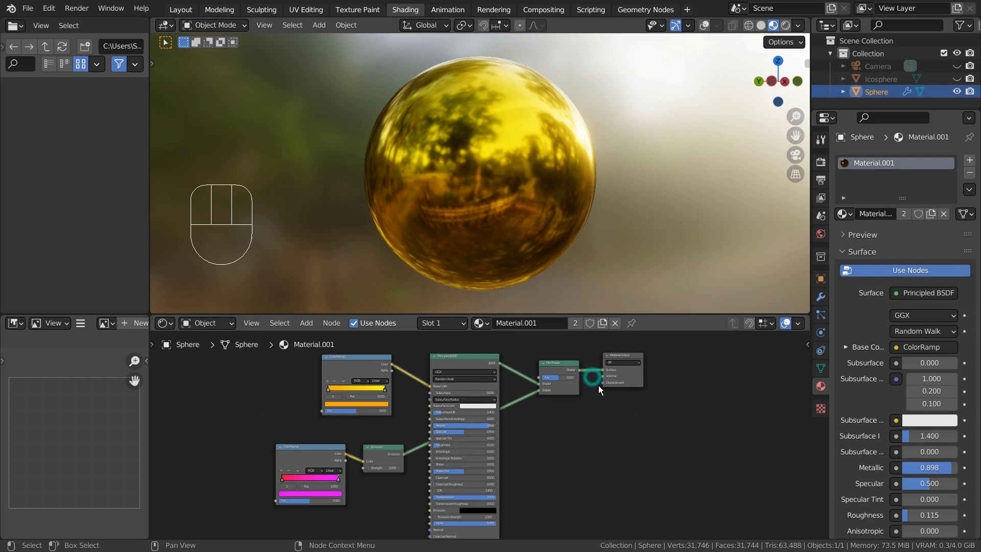
click(624, 357)
alt+drag(613, 456, 613, 445)
key(ctrl+space)
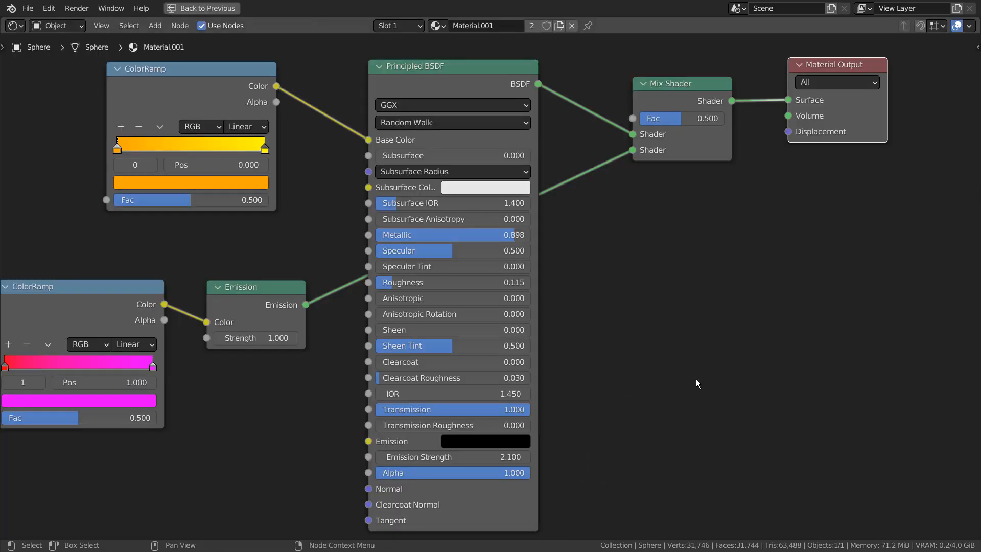
alt+drag(696, 379, 738, 378)
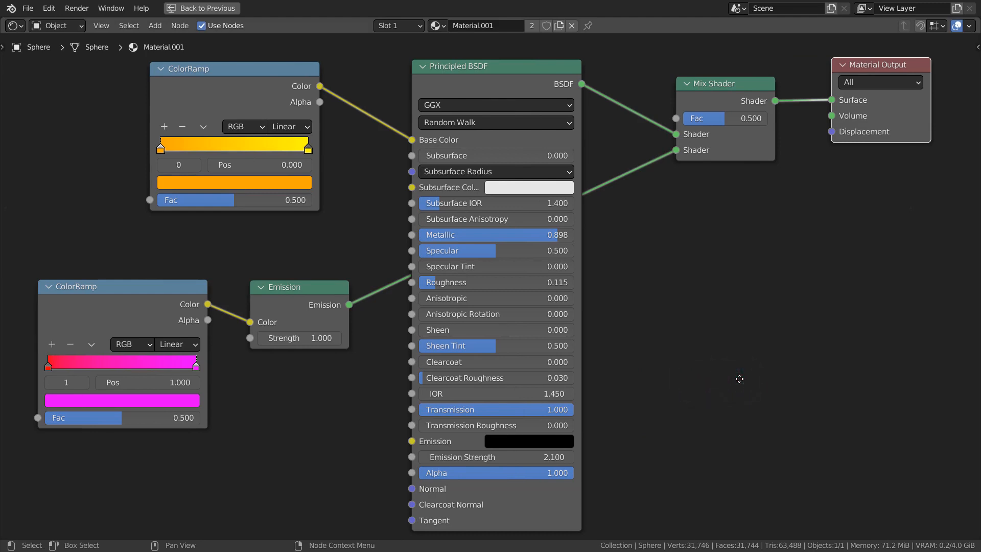
Move the Emission node closer to the Principled BSDF and return to the split layout.
drag(284, 288, 306, 258)
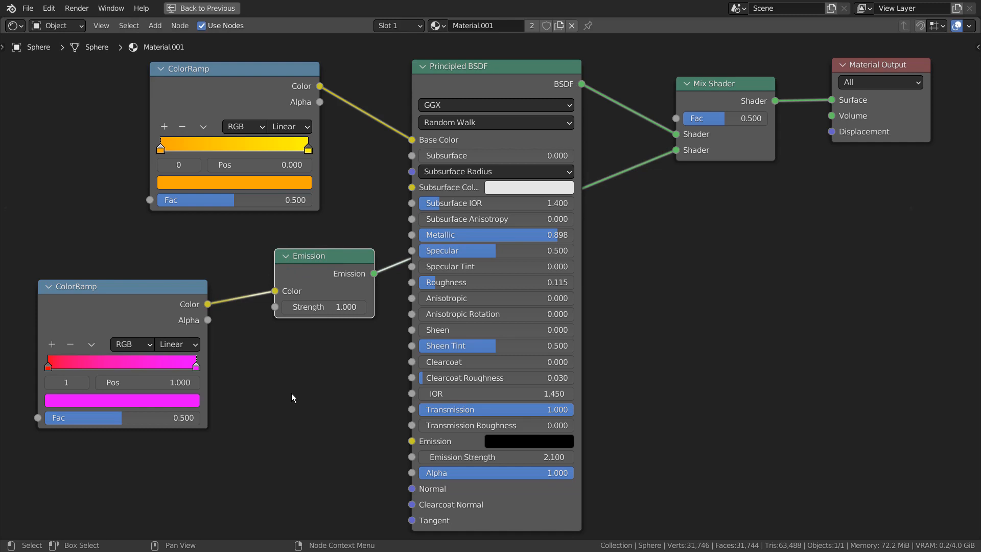
key(ctrl)
key(ctrl+space)
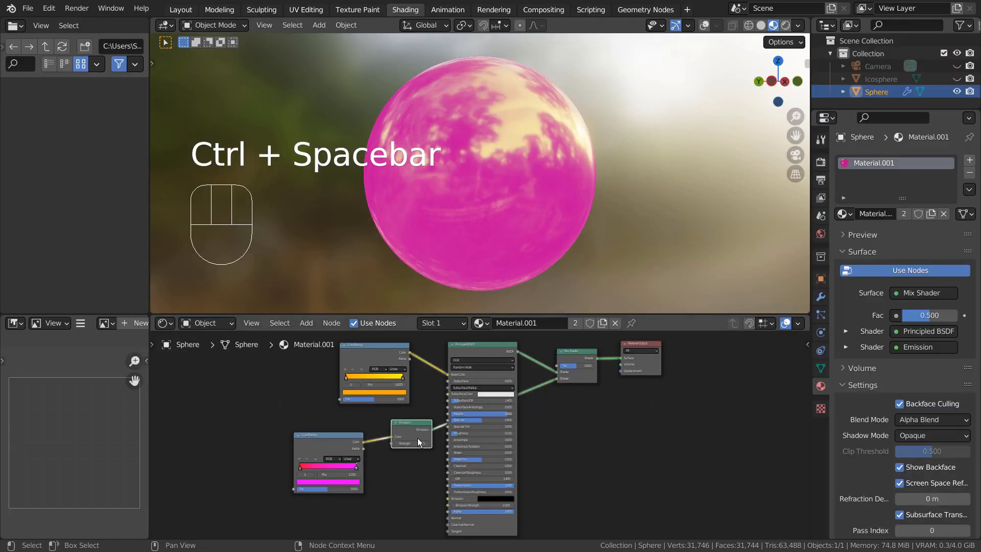
Show the scene's render settings and switch the viewport to Rendered shading.
click(826, 165)
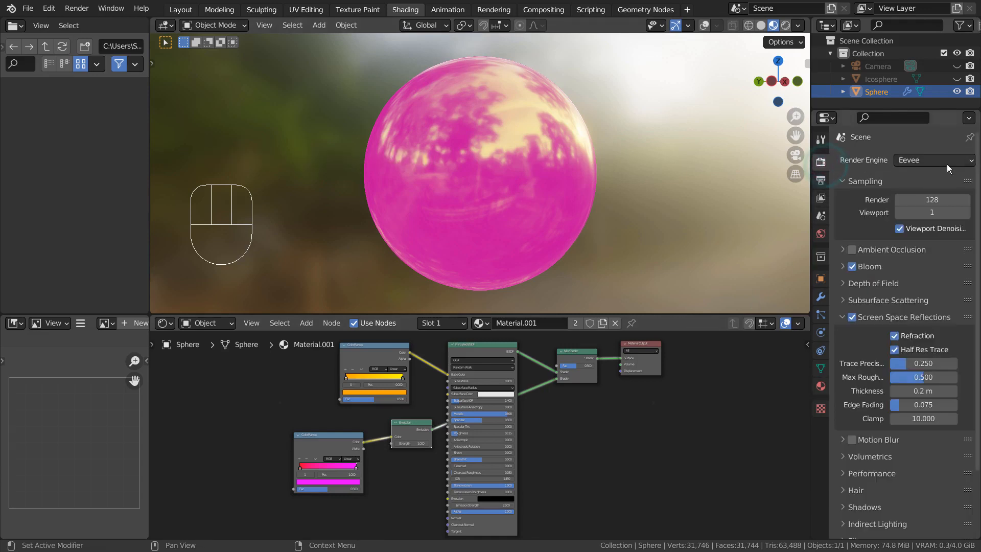
click(785, 25)
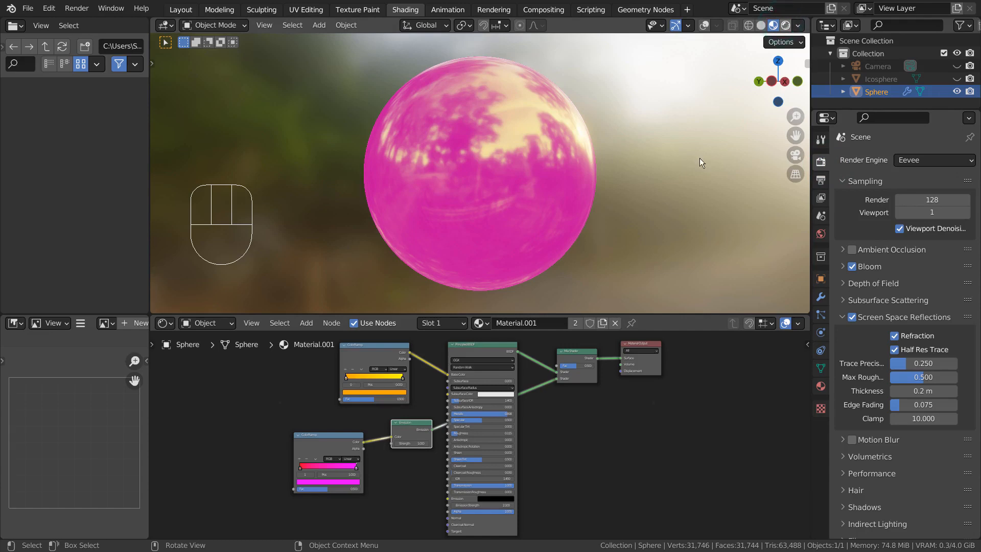
Try a different Strength on the Emission node, and undo the change.
scroll(403, 438, up, 2)
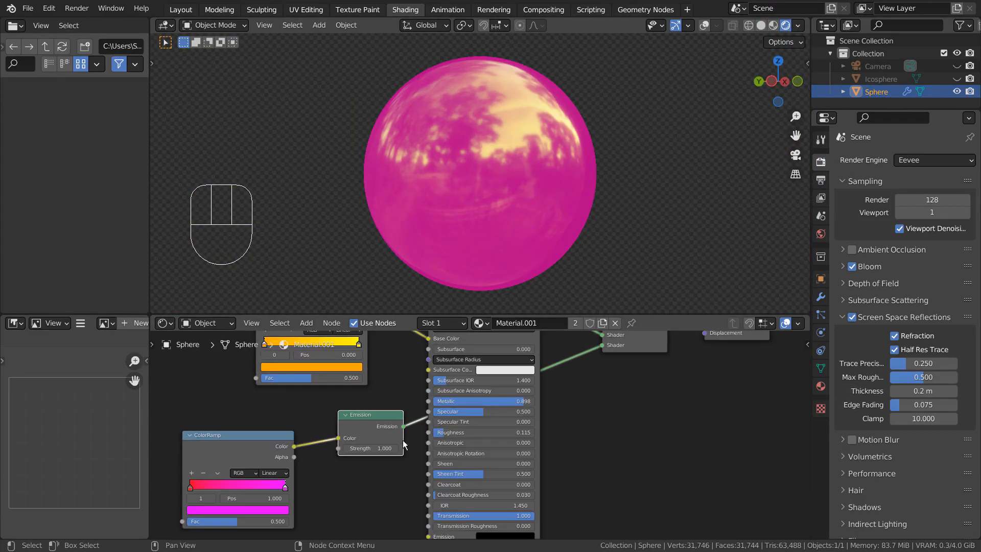
drag(357, 448, 403, 463)
key(ctrl+z)
scroll(538, 448, down, 2)
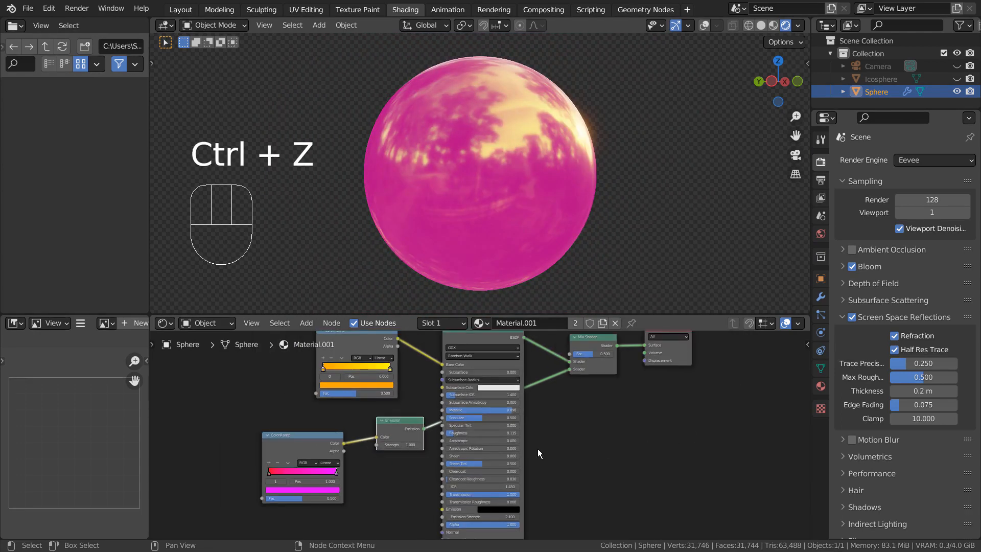
Activate the Material Output of the setup whose second ColorRamp feeds the Principled BSDF's Emission, and review its nodes enlarged.
scroll(596, 425, down, 1)
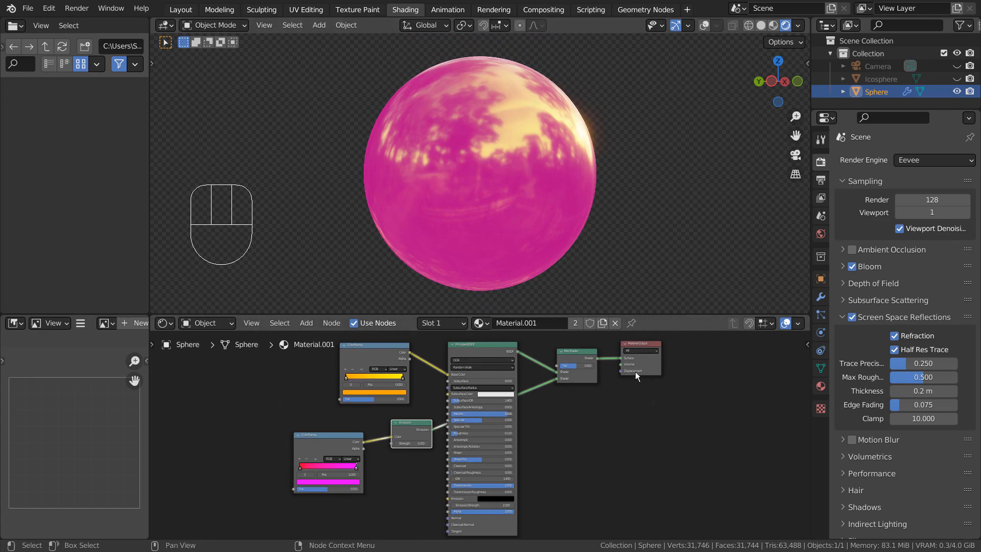
alt+middle_drag(696, 488, 690, 383)
mouse_move(679, 449)
alt+middle_down()
mouse_move(672, 342)
mouse_move(655, 363)
alt+middle_up()
alt+middle_drag(674, 486, 673, 475)
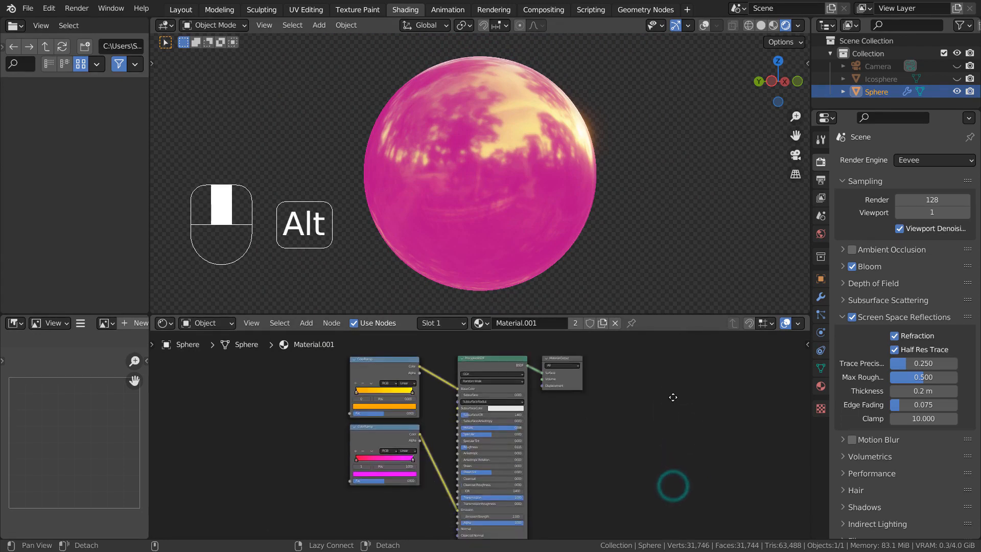
click(576, 357)
key(ctrl+space)
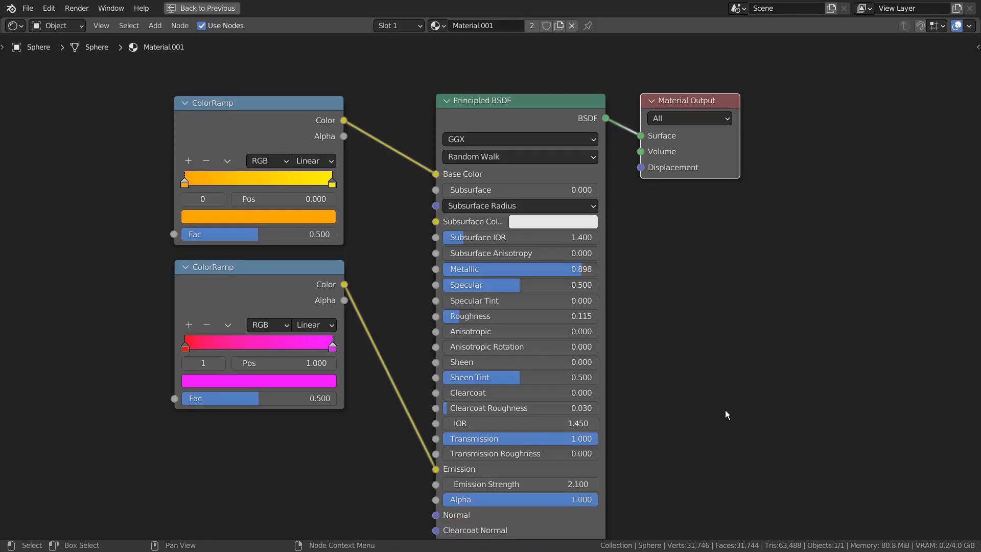
alt+middle_drag(753, 414, 741, 372)
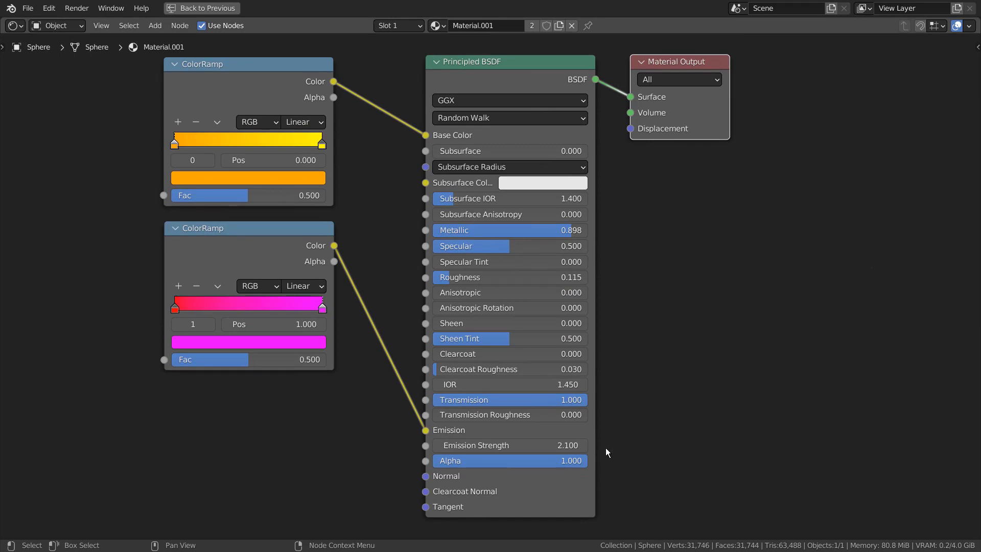
key(ctrl)
key(ctrl+space)
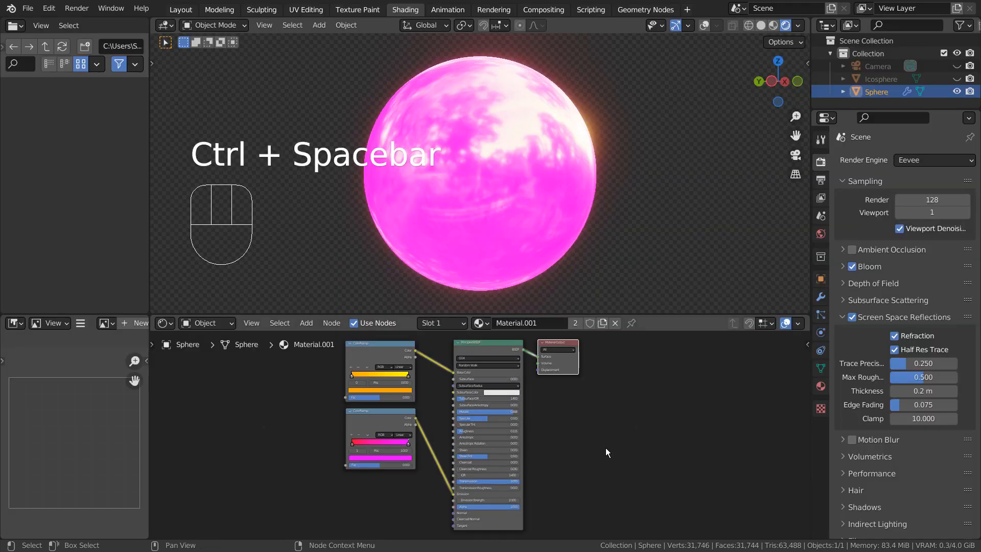
Try a different Emission Strength on the Principled BSDF, and undo the change.
scroll(507, 467, up, 3)
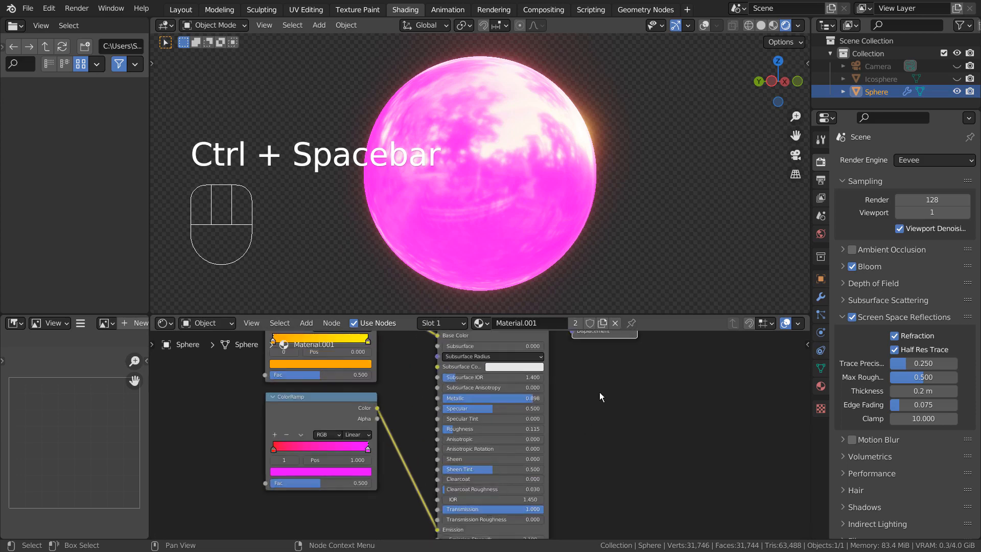
key(Home)
scroll(514, 496, up, 3)
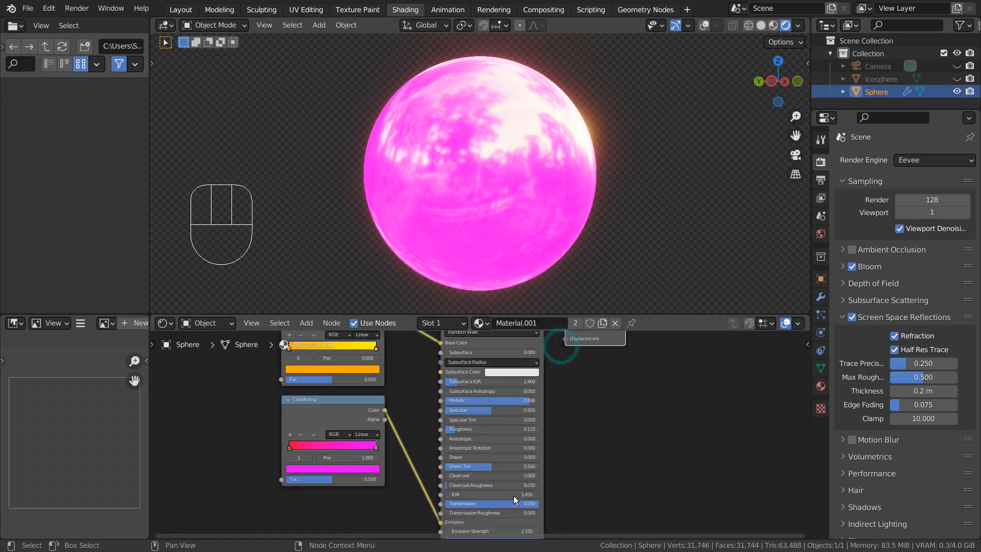
key(alt)
alt+middle_drag(485, 512, 487, 481)
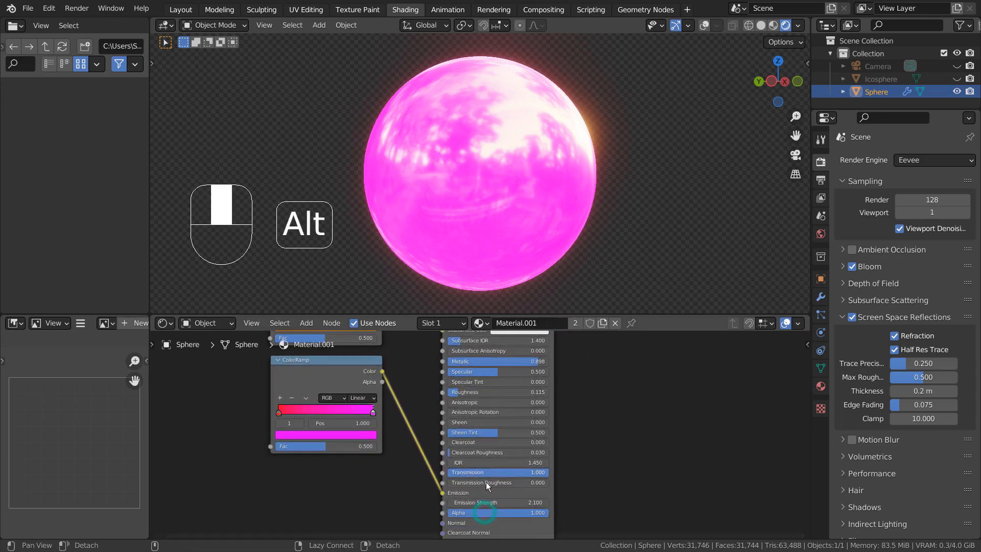
scroll(504, 503, up, 3)
alt+middle_drag(532, 504, 525, 443)
scroll(495, 460, up, 3)
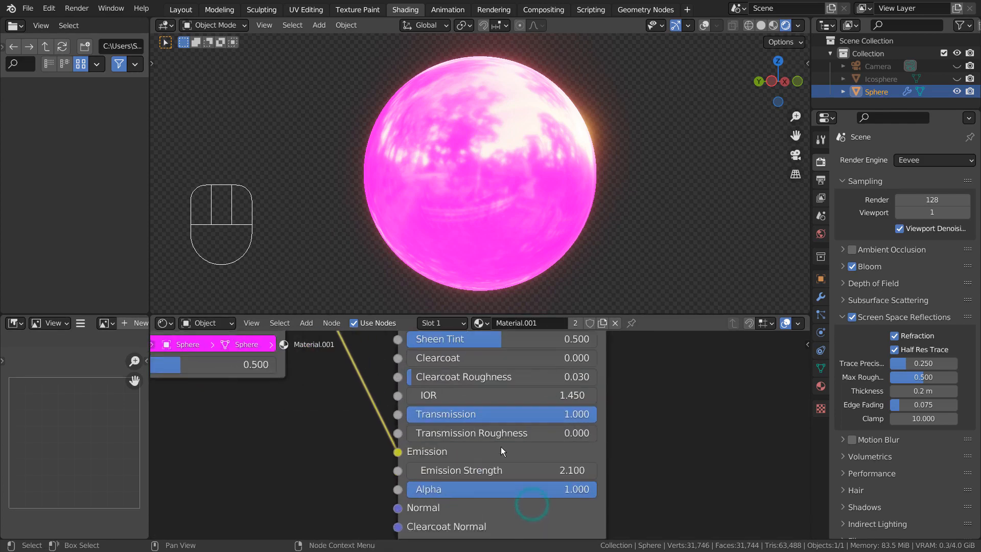
mouse_move(501, 473)
shift+mouse_down()
mouse_move(551, 479)
mouse_move(494, 478)
mouse_move(547, 478)
mouse_move(514, 478)
shift+mouse_up()
key(ctrl+z)
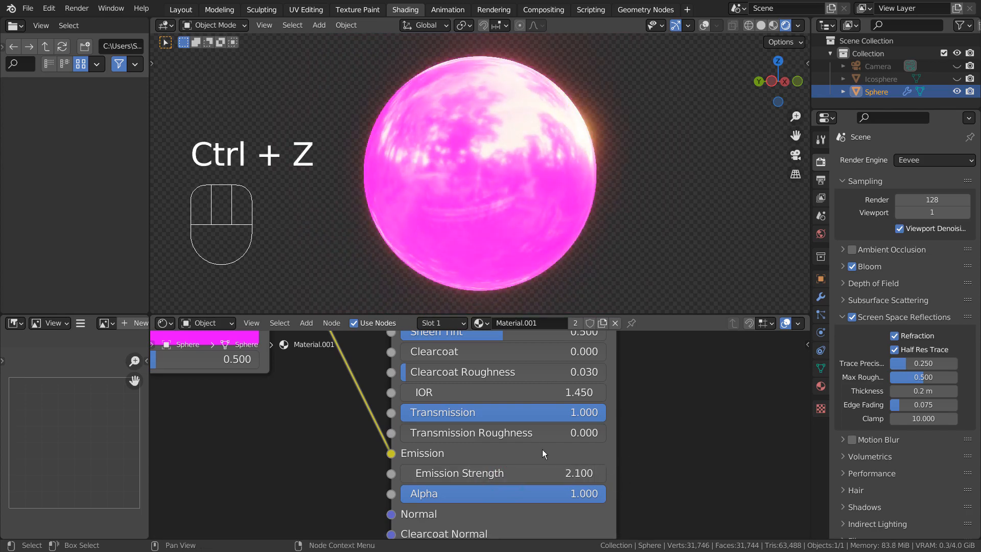
Activate the Material Output of the setup with the Layer Weight driving both ColorRamps, and review its nodes enlarged.
scroll(542, 449, down, 8)
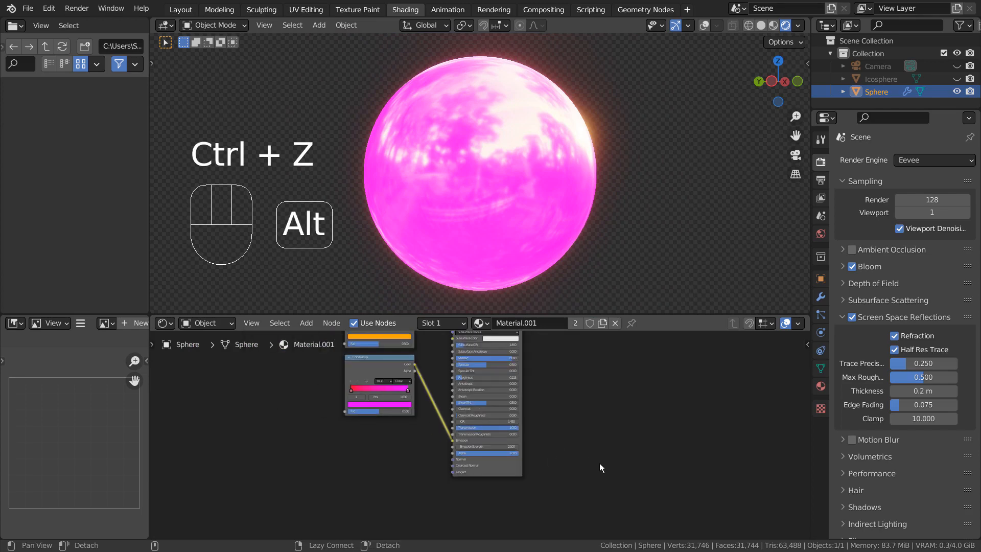
middle_drag(600, 464, 700, 410)
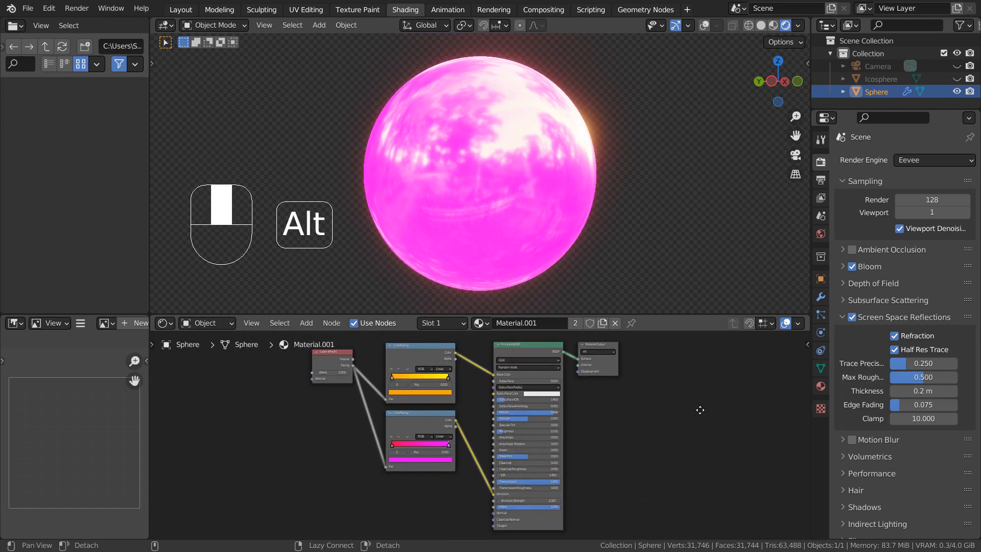
click(613, 346)
key(ctrl+space)
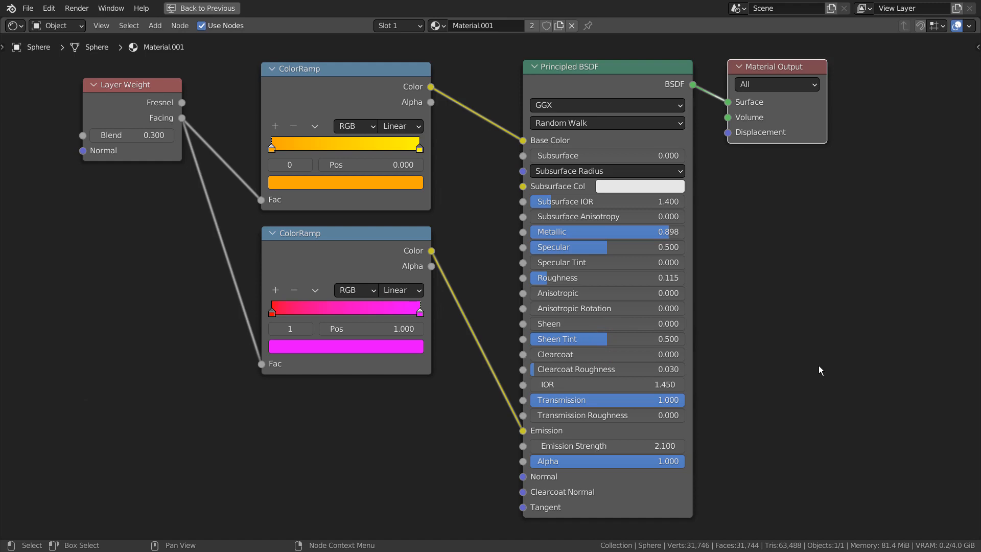
key(ctrl+space)
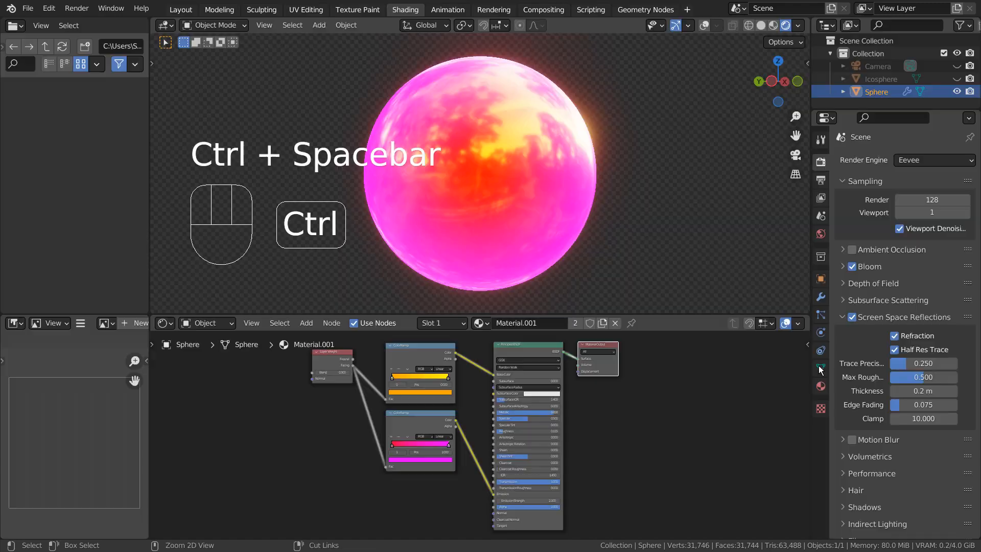
Set the Layer Weight node's Blend to 0.000.
scroll(492, 408, up, 2)
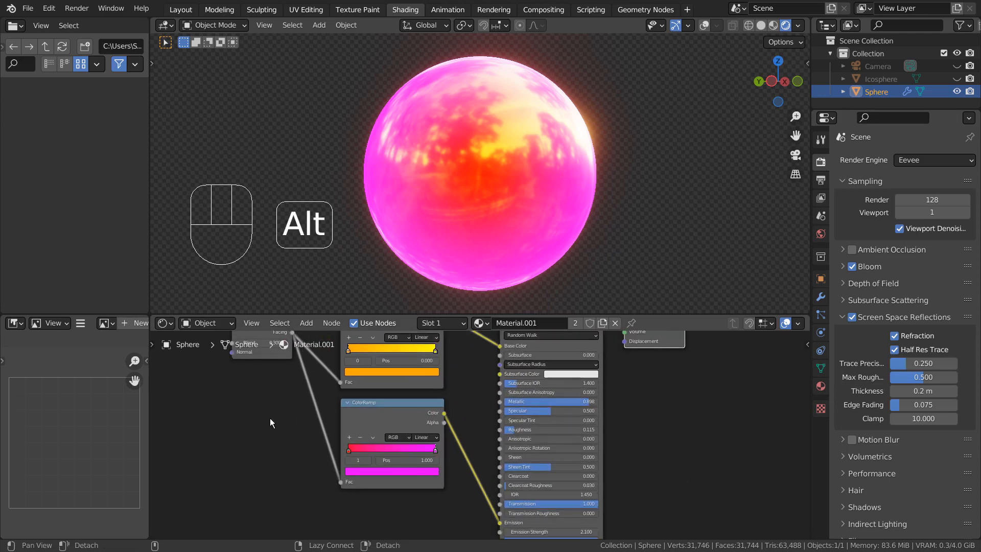
alt+middle_drag(269, 418, 439, 464)
scroll(442, 416, up, 4)
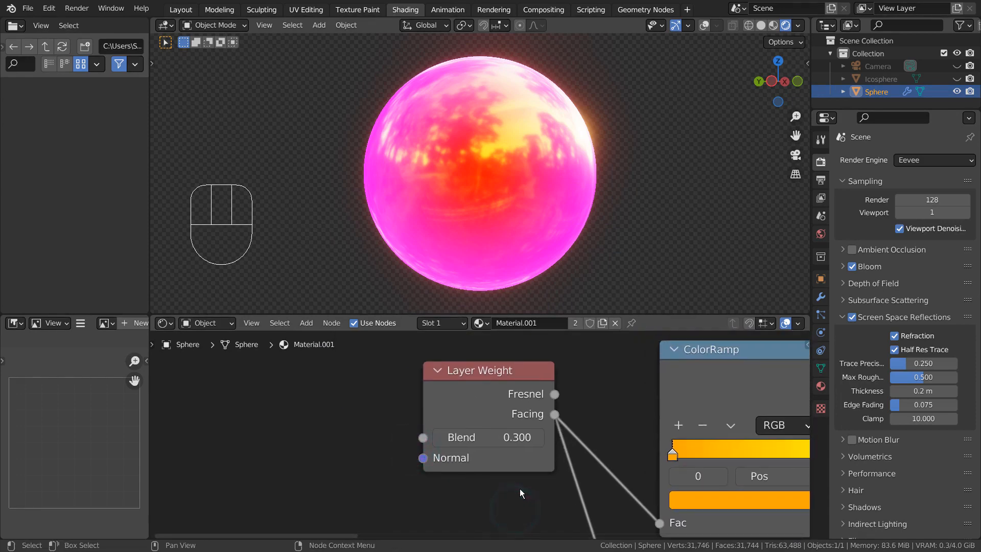
scroll(562, 491, down, 2)
alt+middle_drag(602, 492, 420, 460)
alt+middle_drag(471, 504, 466, 428)
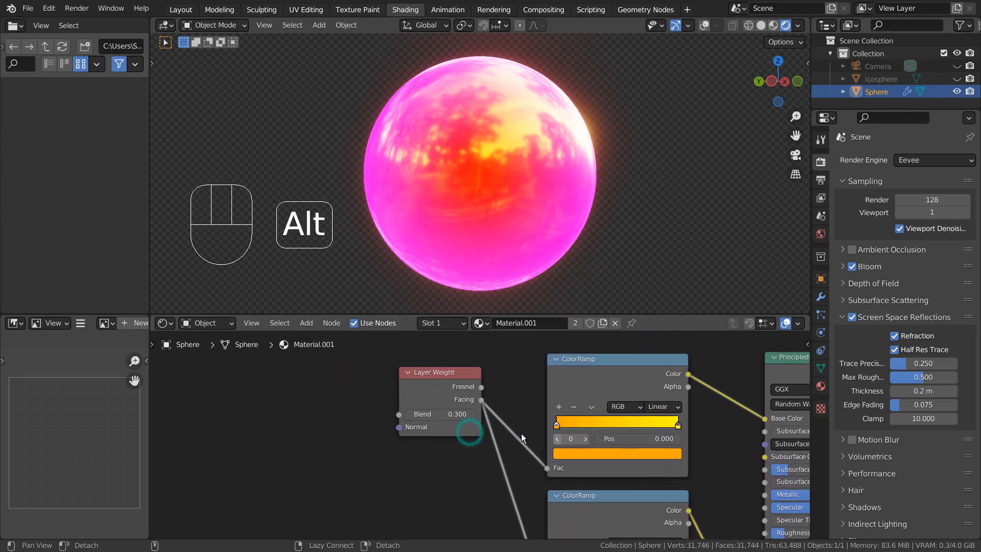
scroll(466, 427, up, 2)
mouse_move(438, 411)
shift+mouse_down()
mouse_move(491, 411)
mouse_move(416, 404)
shift+mouse_up()
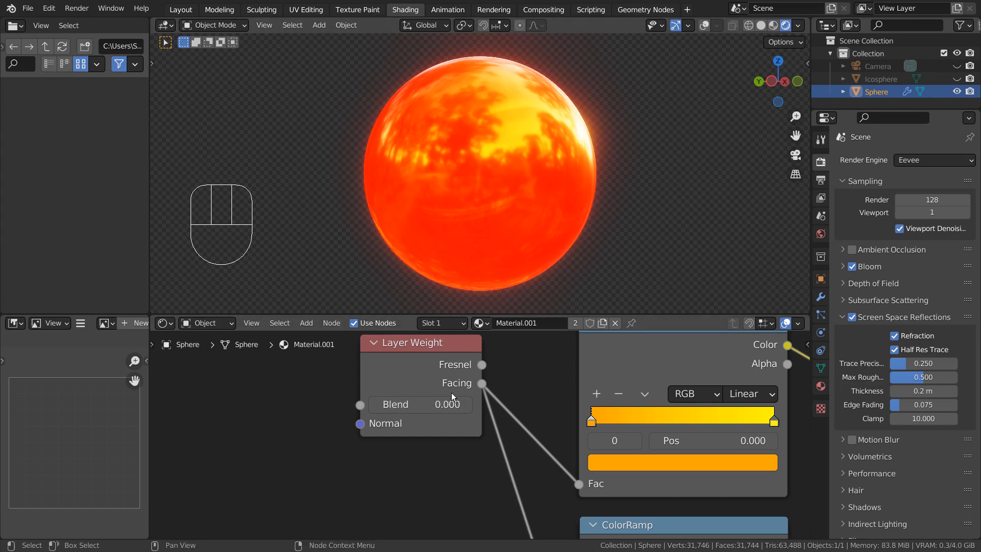
Set the Emission Strength of the Principled BSDF in the Layer Weight setup to 12.070.
alt+middle_drag(645, 440, 392, 336)
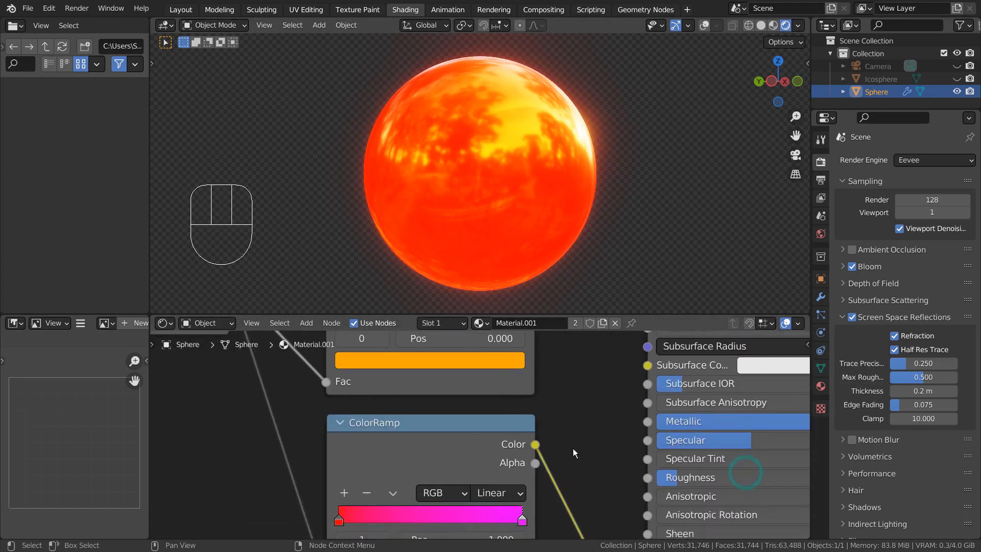
alt+middle_drag(586, 448, 426, 366)
alt+middle_drag(623, 458, 553, 373)
alt+middle_drag(571, 447, 556, 379)
shift+drag(510, 450, 531, 450)
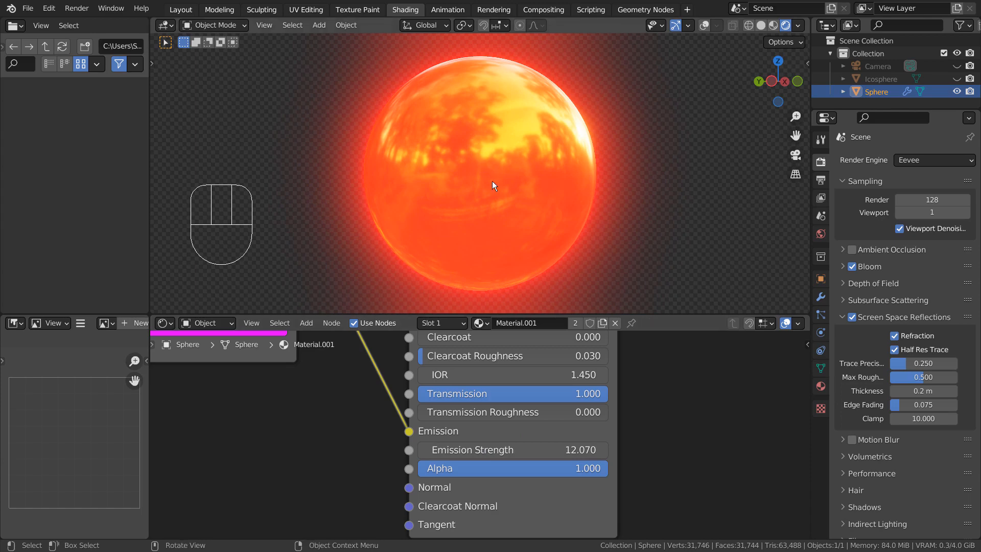
Set the Layer Weight node's Blend to 0.050 and view the sphere from another angle.
alt+middle_drag(366, 398, 554, 508)
alt+middle_drag(390, 374, 547, 503)
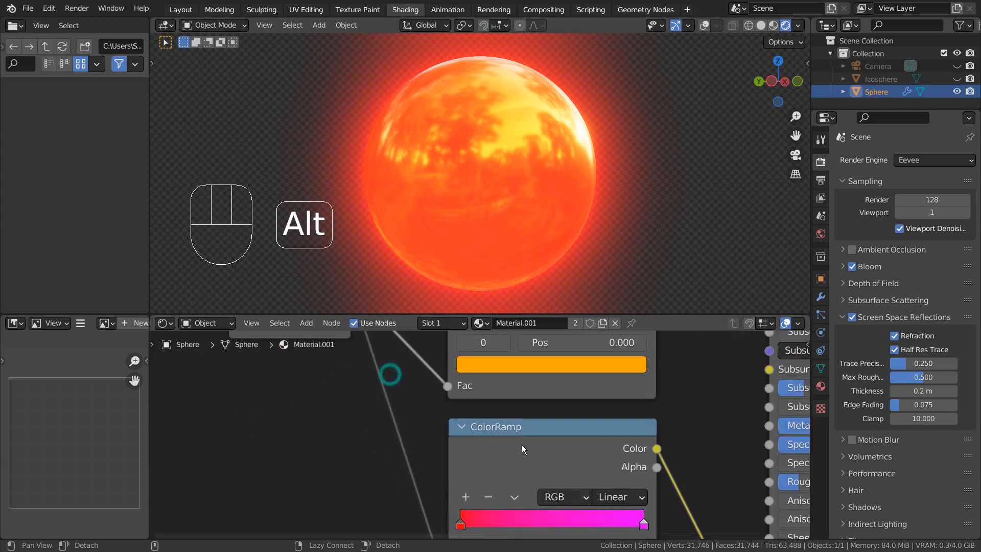
alt+middle_drag(512, 414, 445, 496)
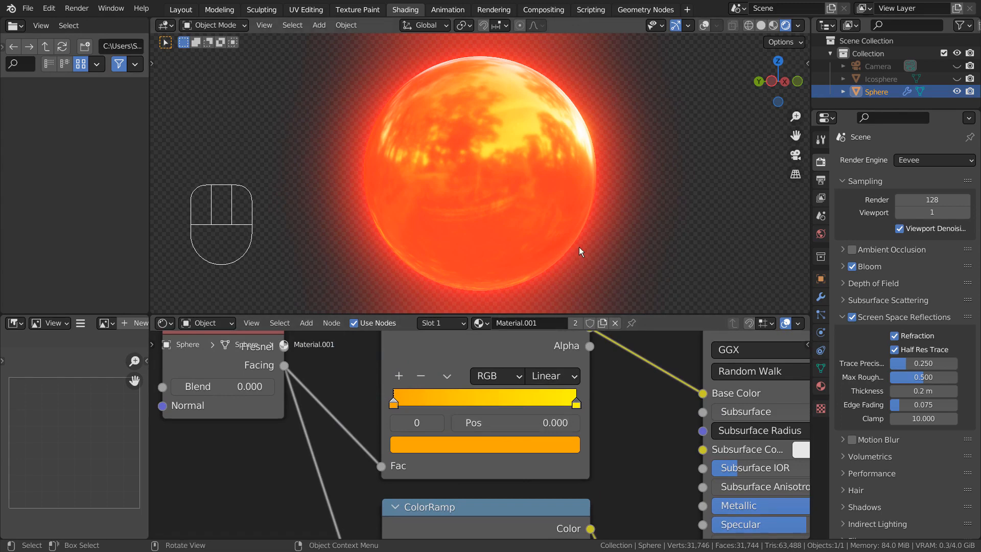
mouse_move(223, 386)
shift+mouse_down()
mouse_move(327, 386)
mouse_move(229, 387)
shift+mouse_up()
alt+middle_drag(486, 160, 546, 245)
Activate the Material Output of the setup that combines the Principled BSDF and Emission through a Mix Shader.
scroll(578, 360, down, 4)
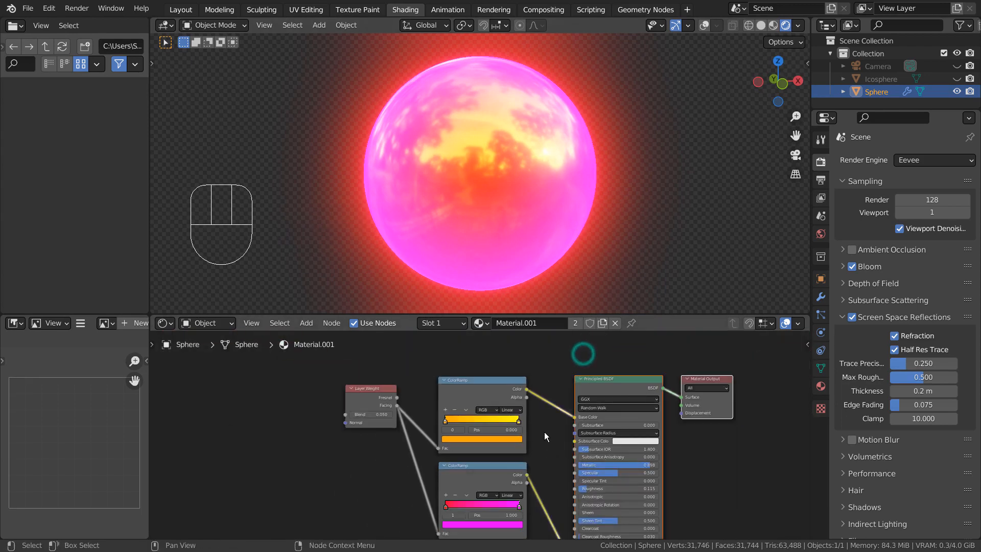
alt+middle_drag(543, 372, 507, 477)
alt+middle_drag(537, 421, 440, 470)
alt+middle_drag(398, 406, 338, 498)
alt+middle_drag(654, 381, 608, 459)
mouse_move(603, 387)
alt+middle_down()
mouse_move(661, 386)
mouse_move(632, 471)
alt+middle_up()
mouse_move(585, 377)
alt+middle_down()
mouse_move(583, 429)
mouse_move(548, 487)
alt+middle_up()
alt+middle_drag(578, 424, 598, 519)
mouse_move(581, 433)
alt+middle_down()
mouse_move(609, 478)
mouse_move(666, 532)
alt+middle_up()
alt+middle_drag(636, 341, 635, 398)
click(656, 372)
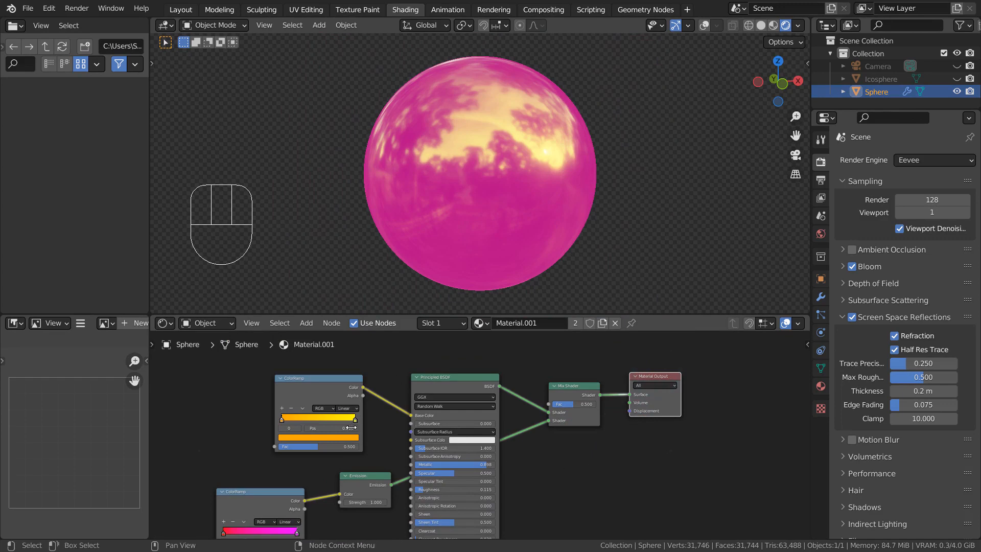
Set the Emission node's Strength to 41.960 and the Mix Shader's Fac to 0.025.
alt+middle_drag(311, 474, 363, 405)
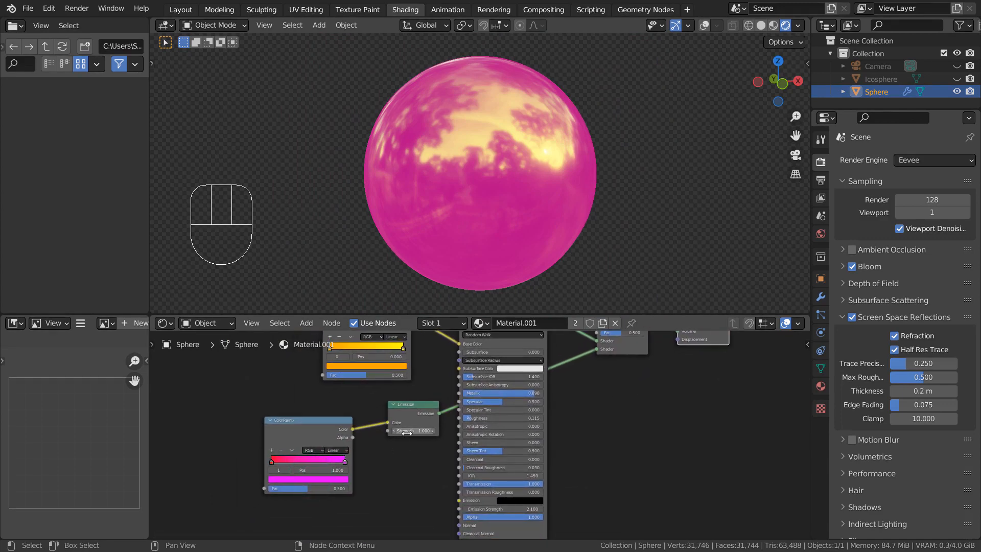
scroll(407, 433, up, 2)
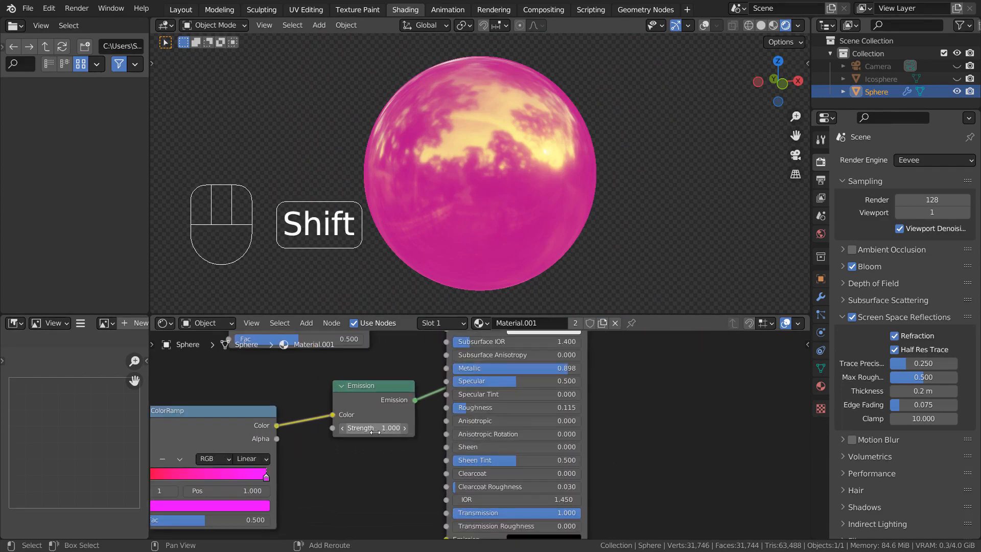
alt+middle_drag(667, 392, 547, 483)
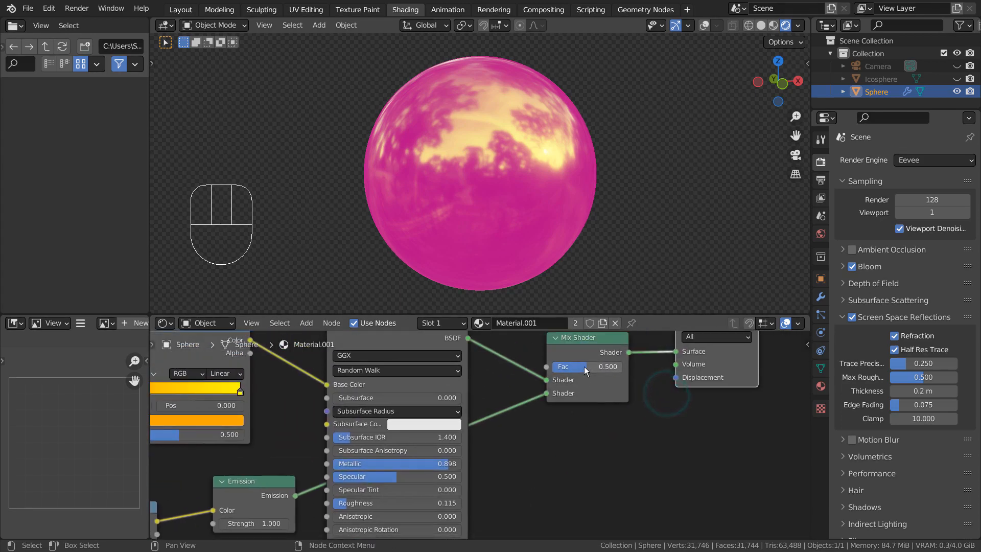
shift+drag(584, 367, 567, 366)
shift+drag(239, 523, 261, 523)
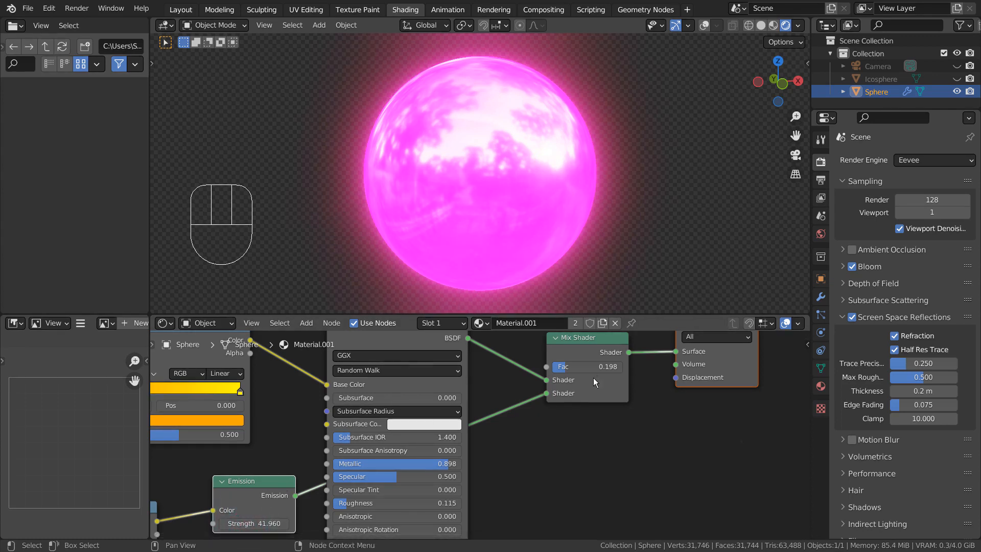
shift+drag(593, 366, 565, 367)
Activate the Material Output of the Layer Weight setup again.
scroll(649, 432, down, 2)
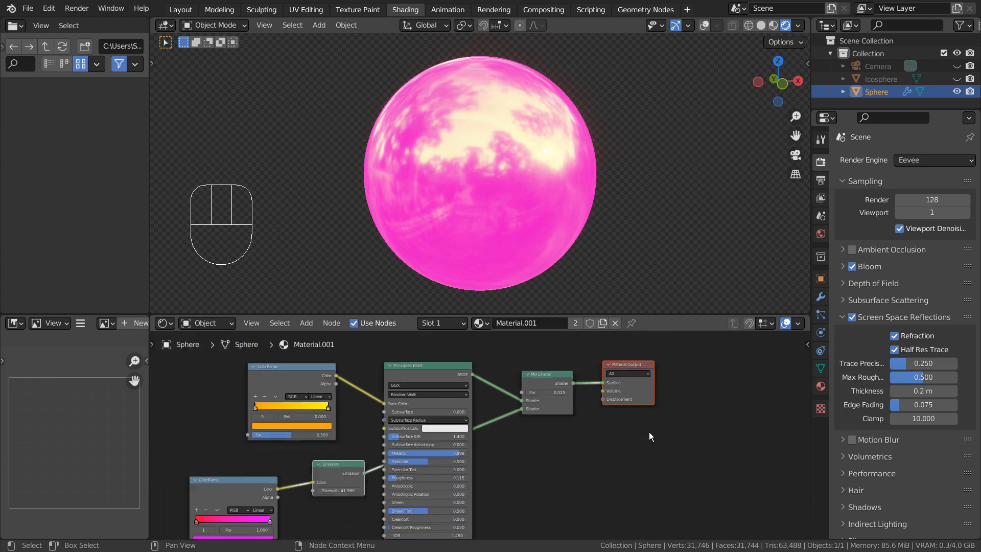
scroll(648, 431, down, 2)
middle_drag(629, 452, 630, 322)
middle_drag(618, 505, 617, 378)
middle_drag(620, 433, 620, 337)
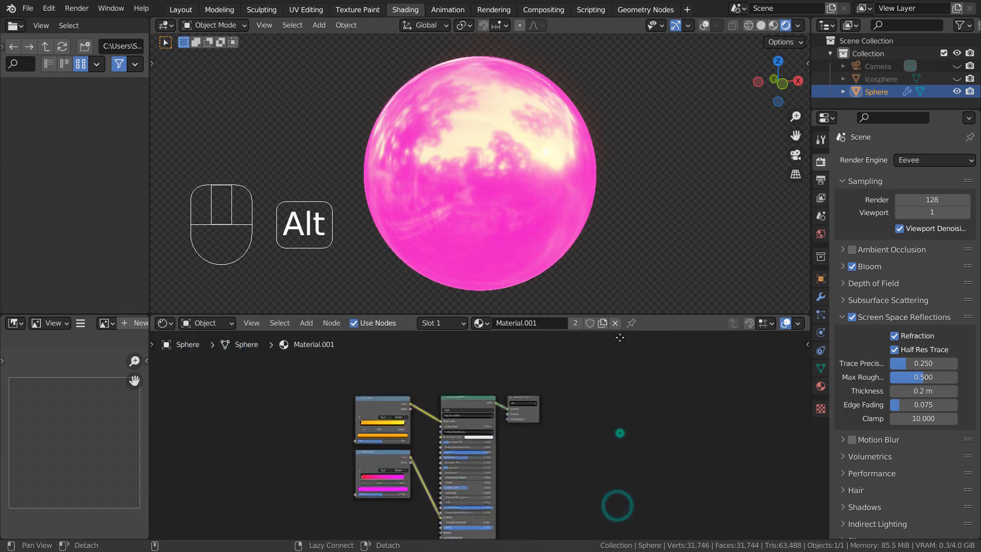
alt+middle_drag(620, 501, 624, 381)
alt+middle_drag(610, 465, 669, 407)
click(581, 385)
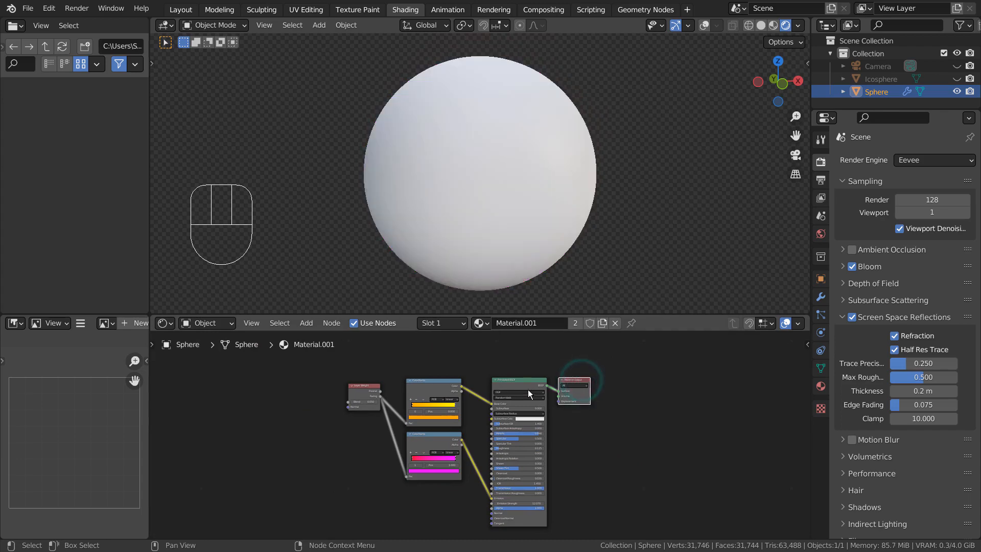
Try a green colour for the orange stop of the ColorRamp feeding Base Color, and undo the change.
scroll(489, 397, up, 2)
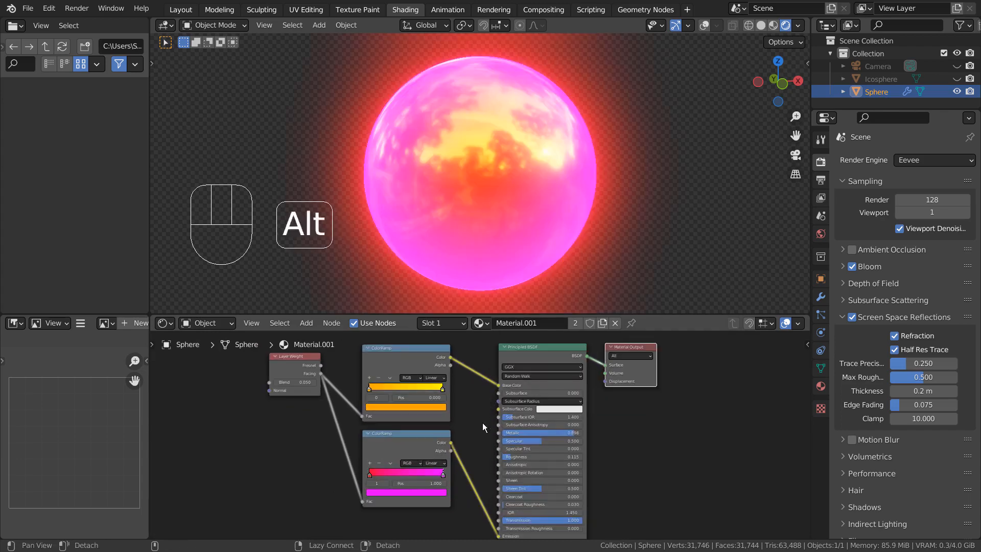
alt+middle_drag(482, 422, 482, 408)
alt+middle_drag(394, 344, 389, 359)
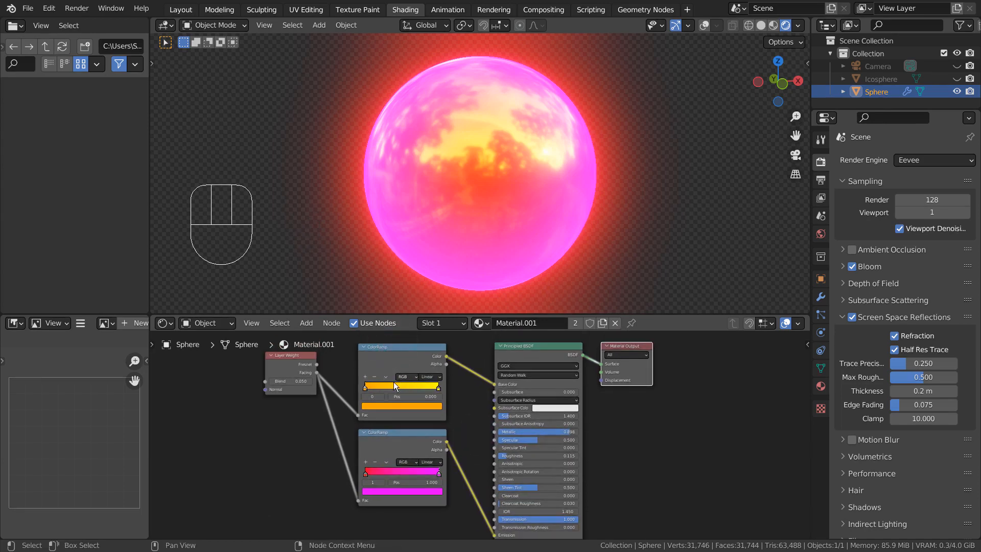
click(372, 406)
mouse_move(379, 315)
mouse_down()
mouse_move(417, 340)
mouse_move(381, 351)
mouse_move(367, 317)
mouse_up()
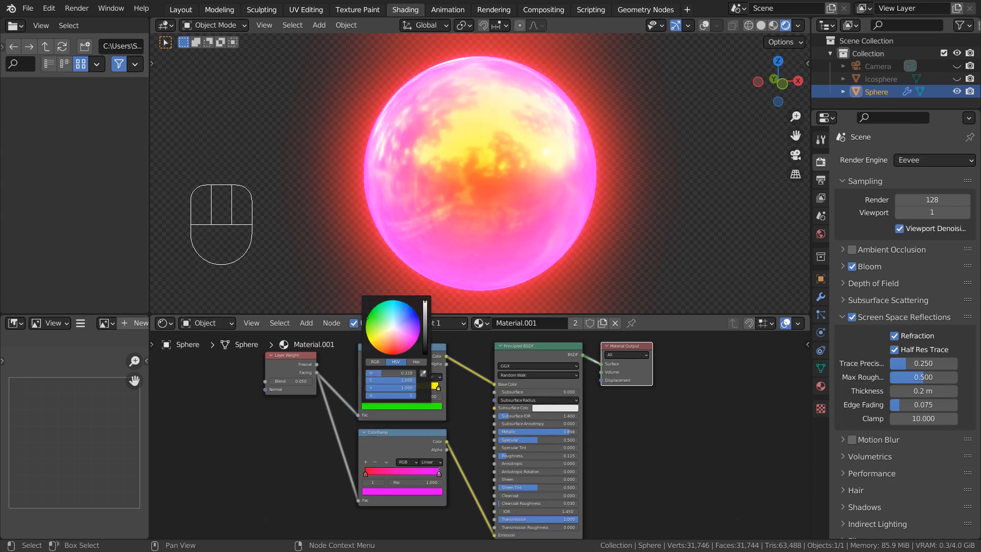
key(ctrl+z)
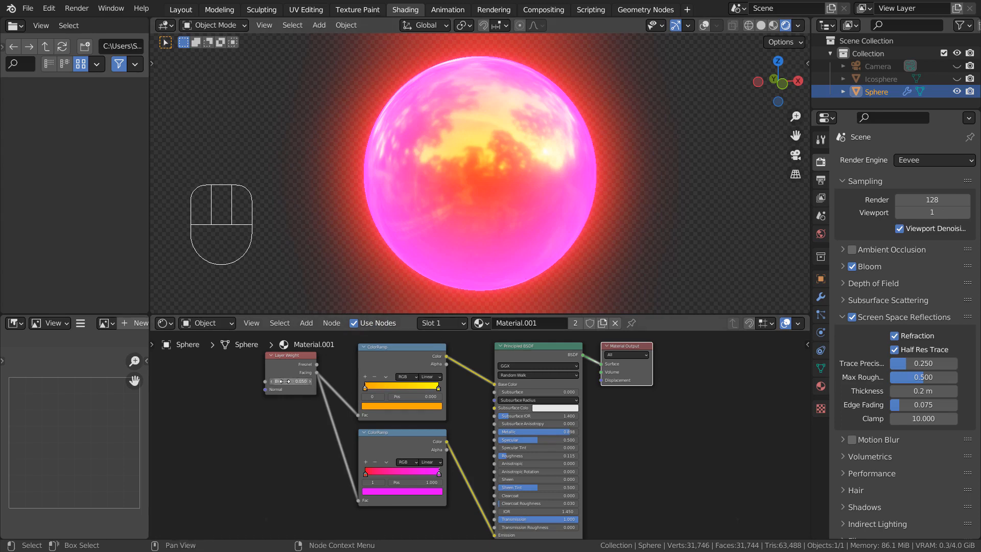
Review the Layer Weight Blend, both ColorRamps and the Principled BSDF's Transmission and Emission Strength settings up close.
ctrl+middle_drag(282, 381, 394, 433)
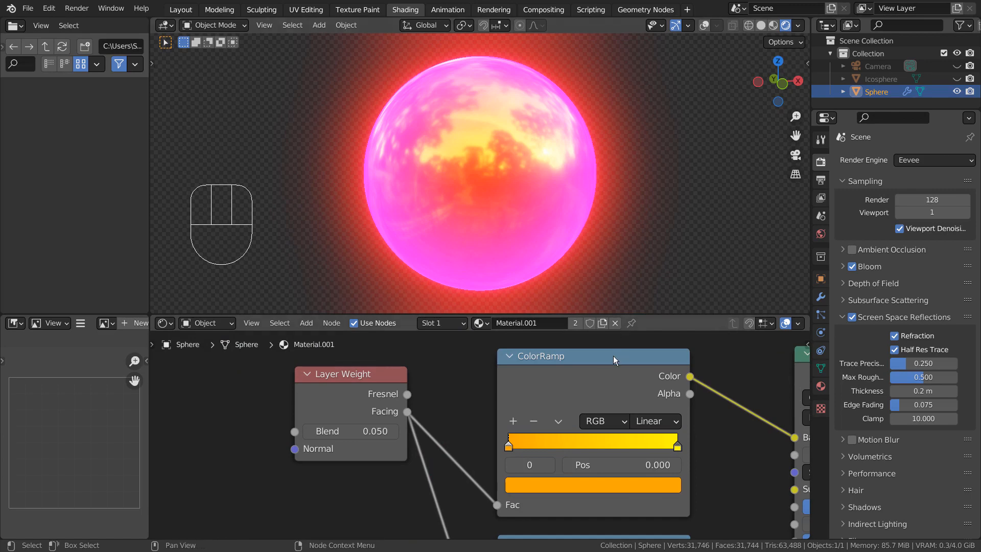
alt+middle_drag(672, 410, 541, 520)
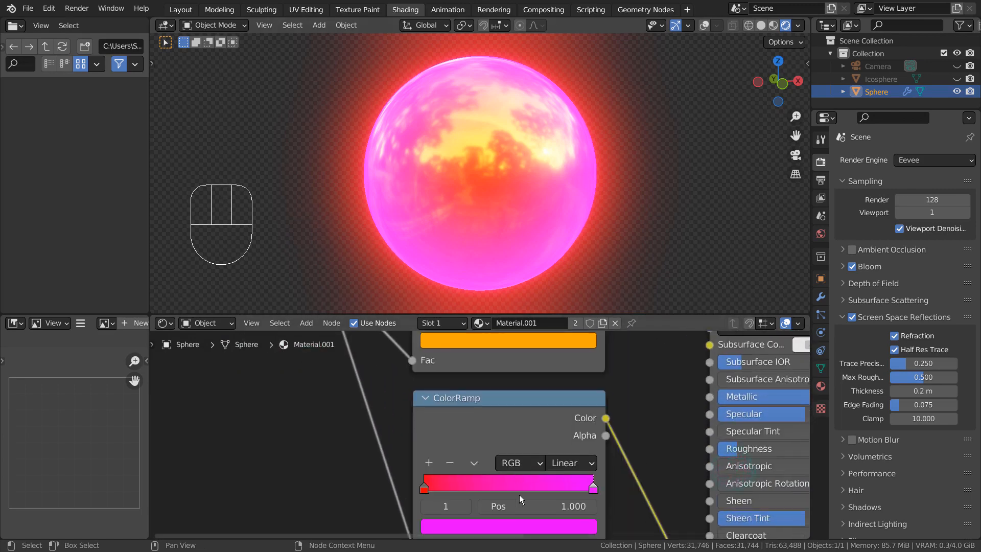
alt+middle_drag(654, 419, 360, 370)
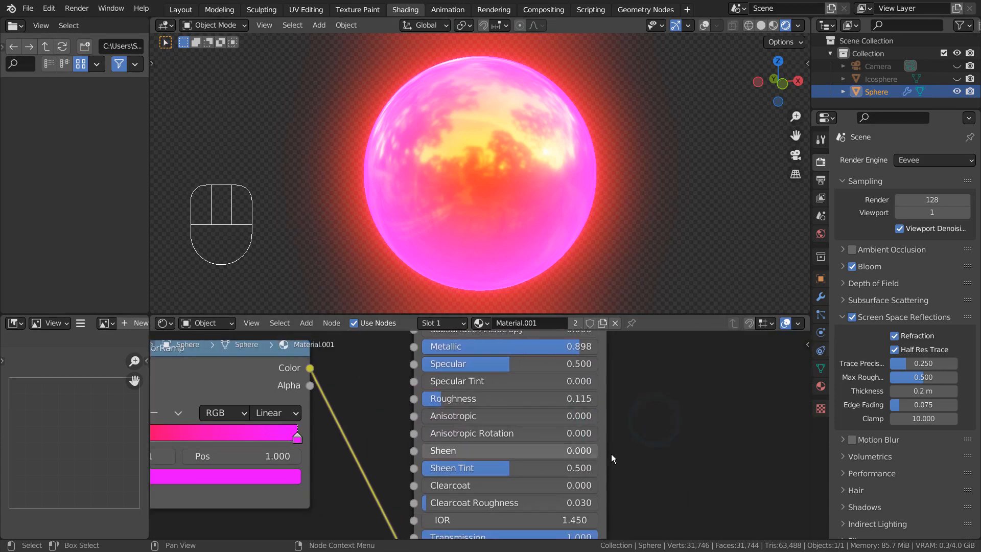
alt+middle_drag(667, 468, 664, 373)
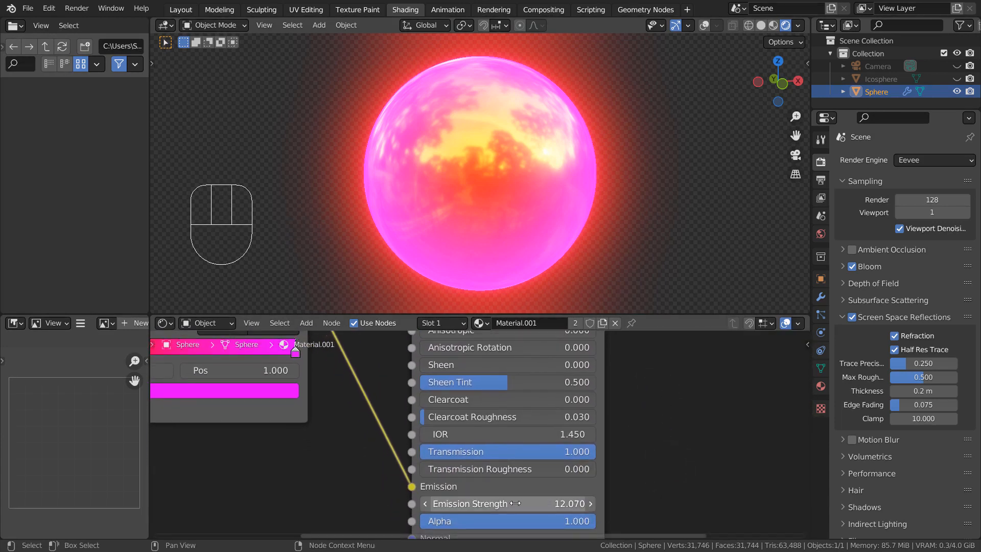
mouse_move(578, 453)
mouse_down()
mouse_move(432, 452)
mouse_move(371, 464)
mouse_move(443, 452)
mouse_move(595, 453)
mouse_up()
click(577, 454)
click(350, 466)
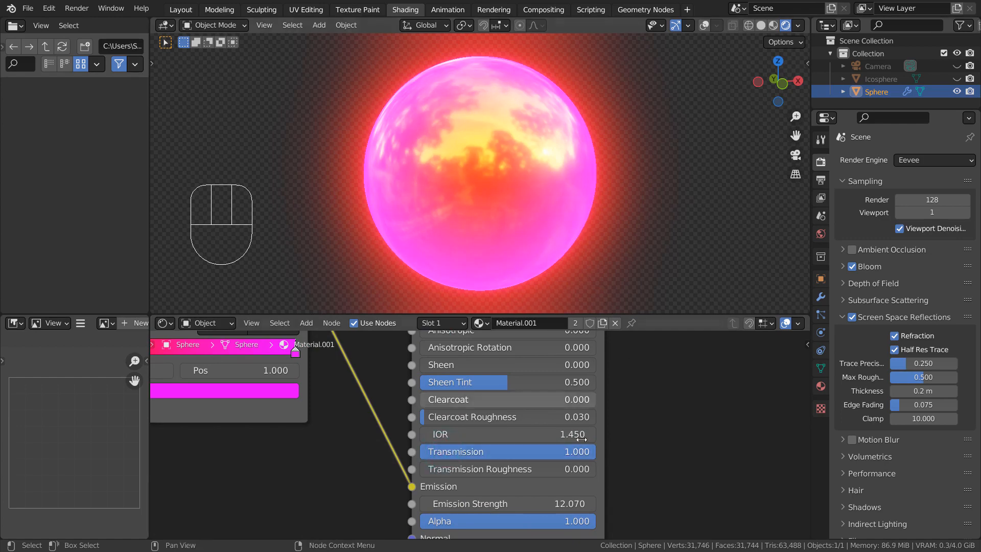
Maximize the 3D viewport to view the glowing sphere on its own.
scroll(651, 451, down, 3)
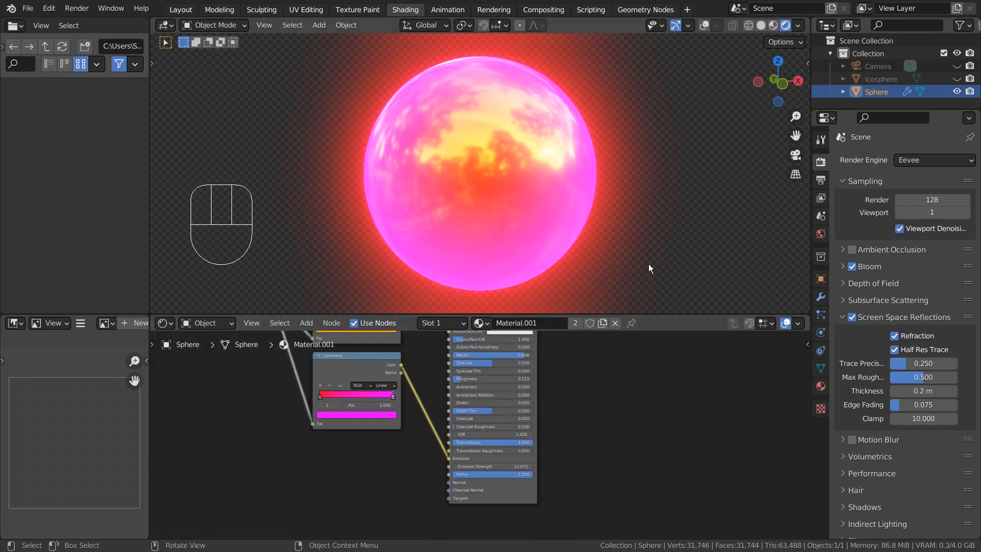
key(ctrl+space)
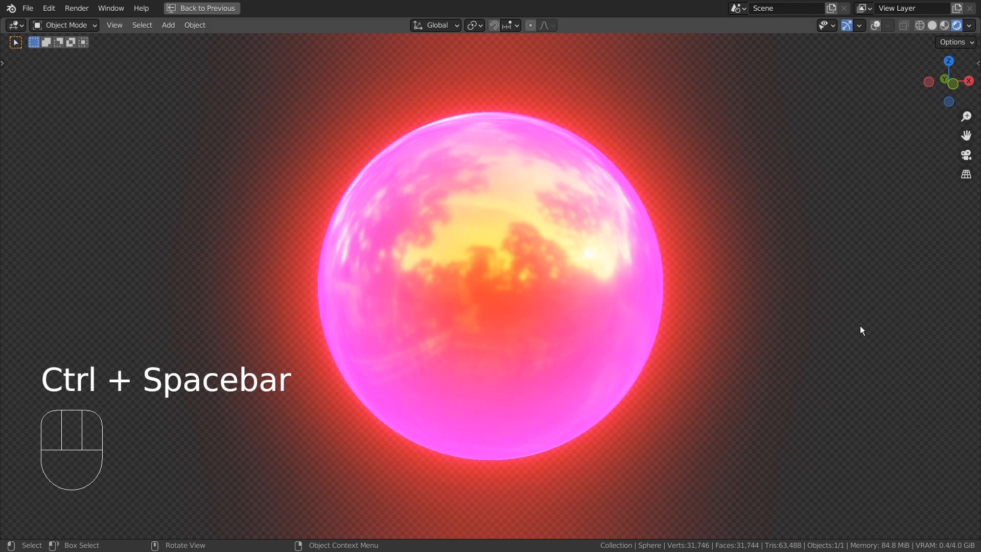